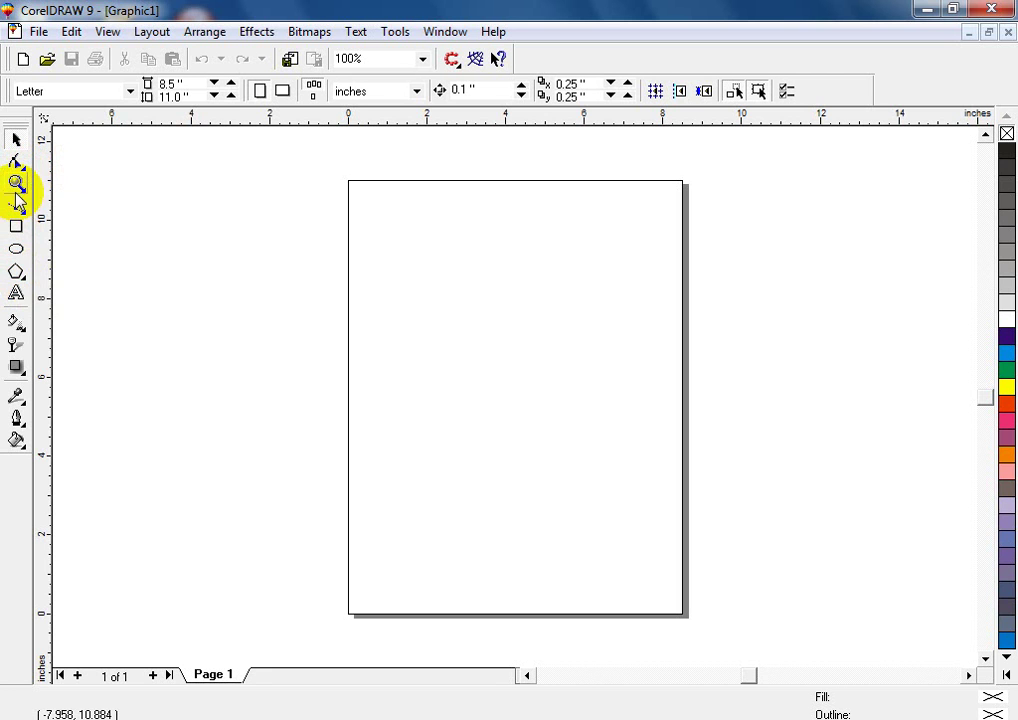
Step: Float the zoom tools flyout beside the page and activate the Zoom tool
{"action": "left_click", "coordinate": [17, 188]}
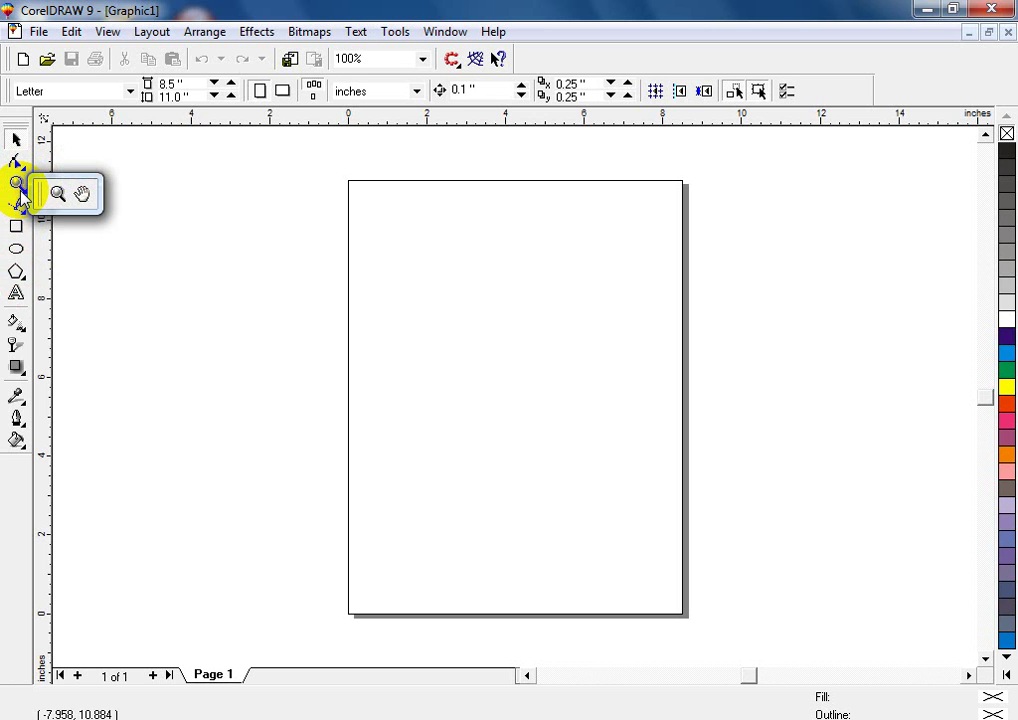
{"action": "left_click_drag", "start_coordinate": [38, 192], "coordinate": [175, 245]}
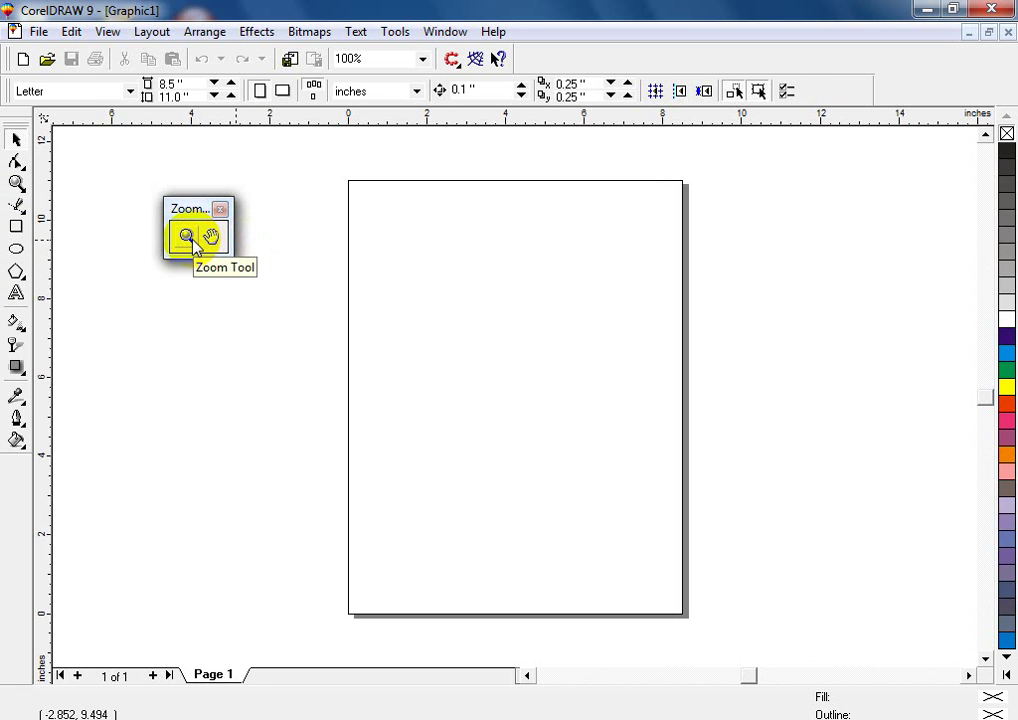
{"action": "left_click", "coordinate": [186, 238]}
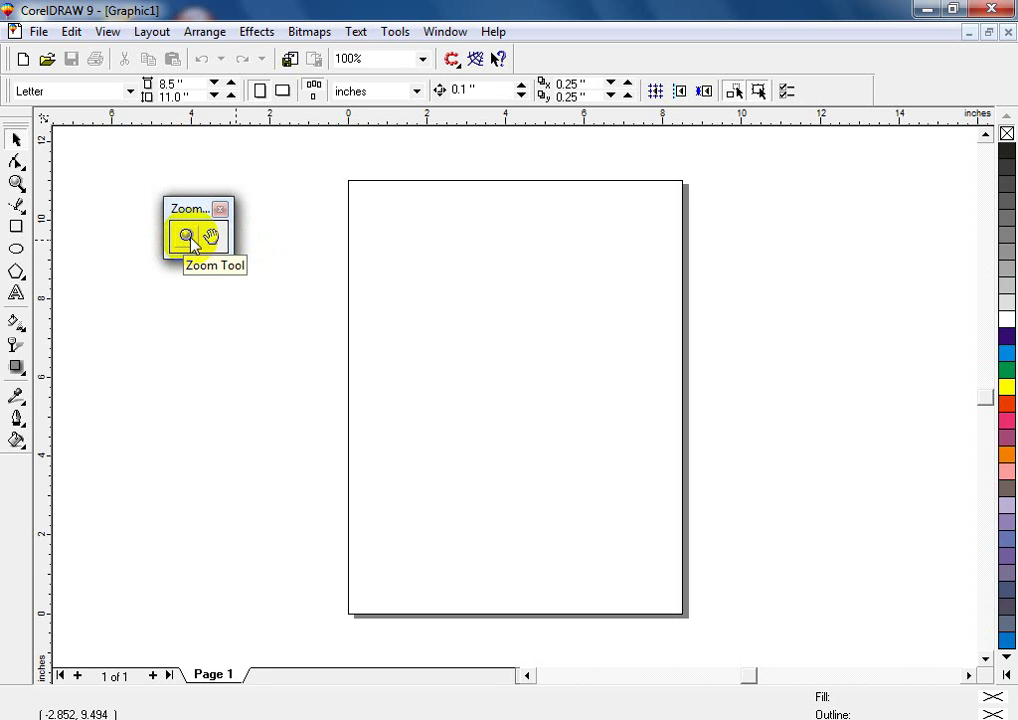
{"action": "left_click", "coordinate": [189, 238]}
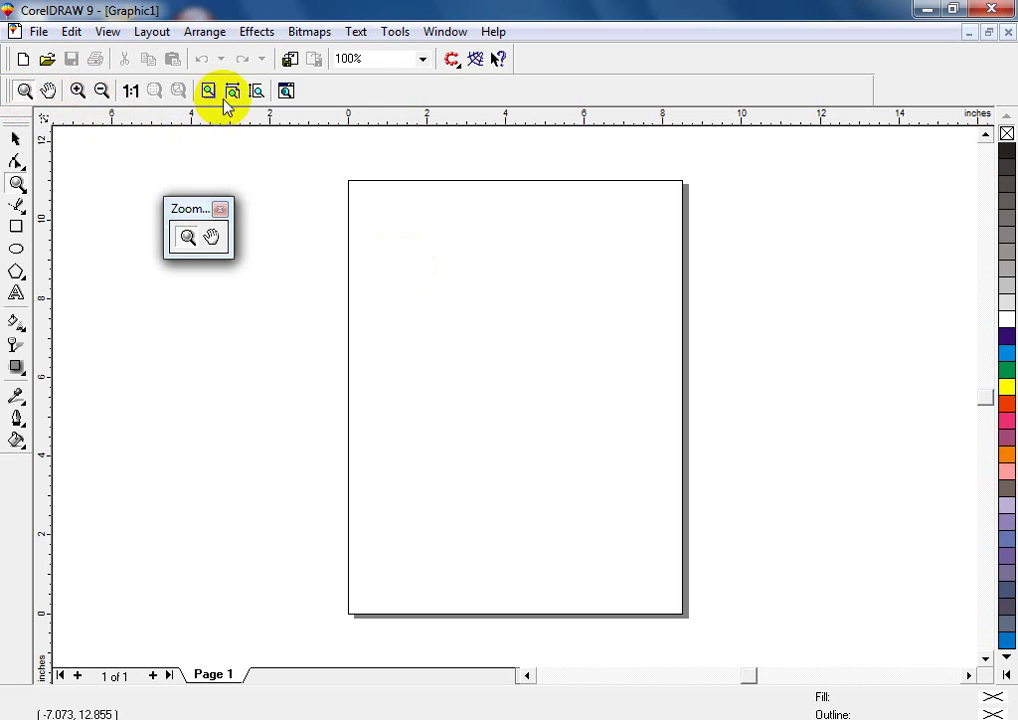
Step: Try zooming in and out on the blank page, including a marquee zoom on an area, ending at 100%
{"action": "left_click", "coordinate": [404, 279]}
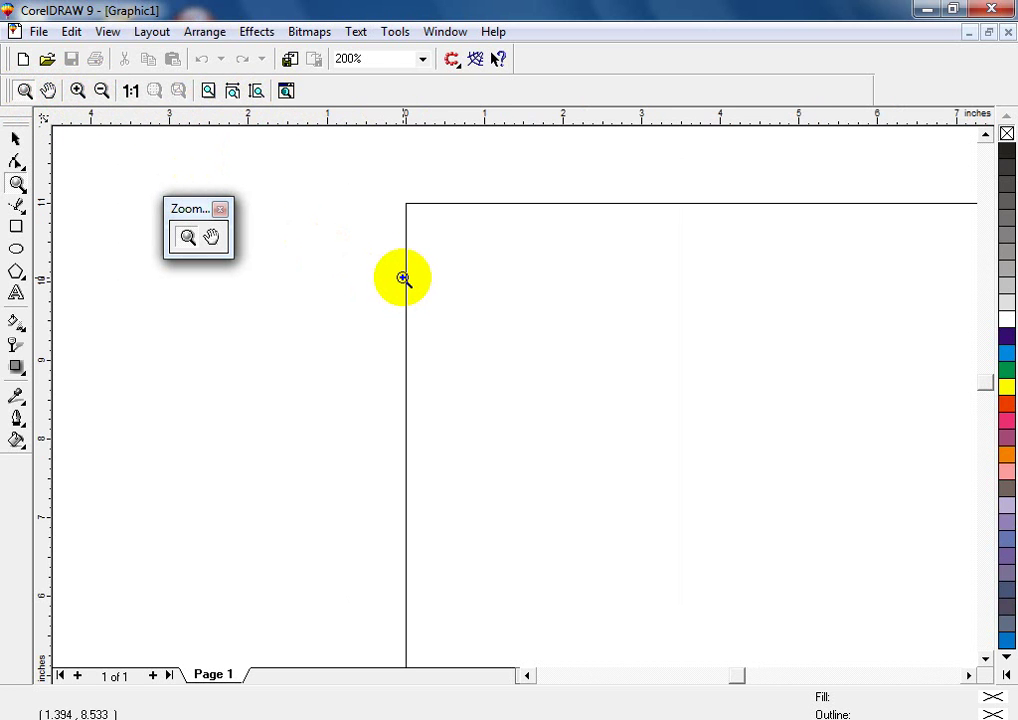
{"action": "right_click", "coordinate": [489, 307]}
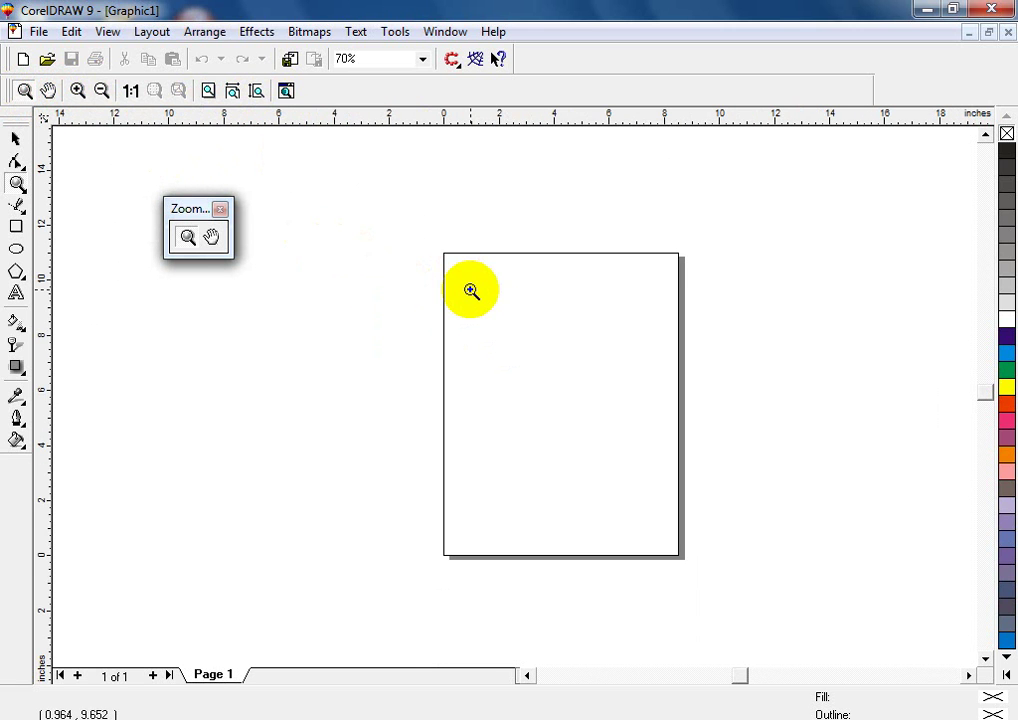
{"action": "left_click_drag", "start_coordinate": [471, 291], "coordinate": [665, 469]}
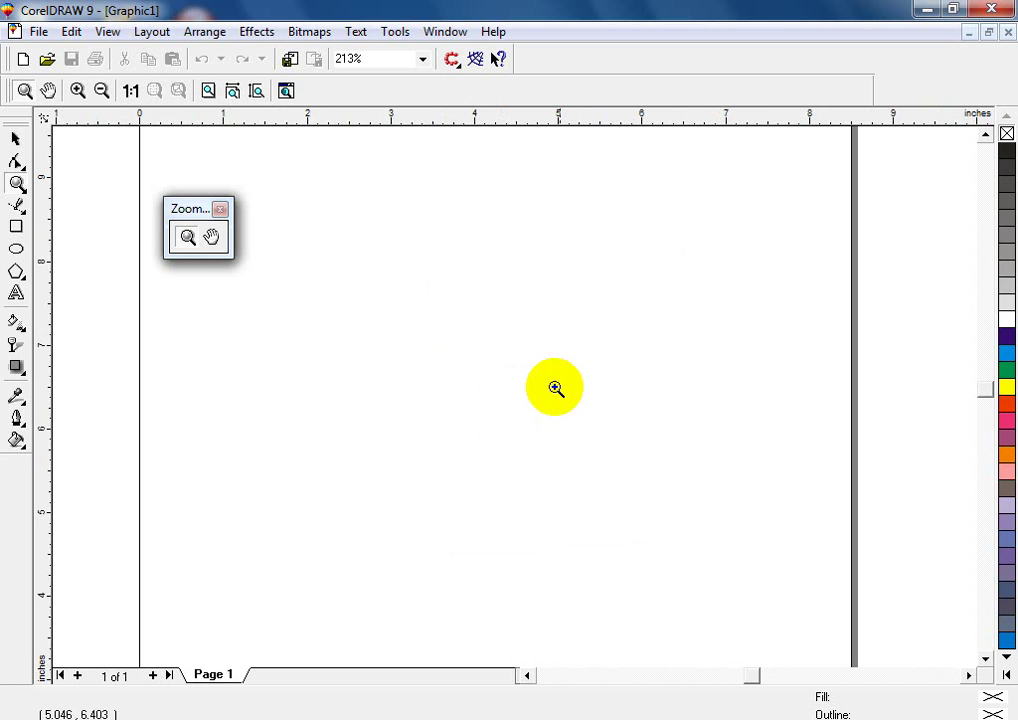
{"action": "right_click", "coordinate": [583, 422]}
{"action": "right_click", "coordinate": [583, 422]}
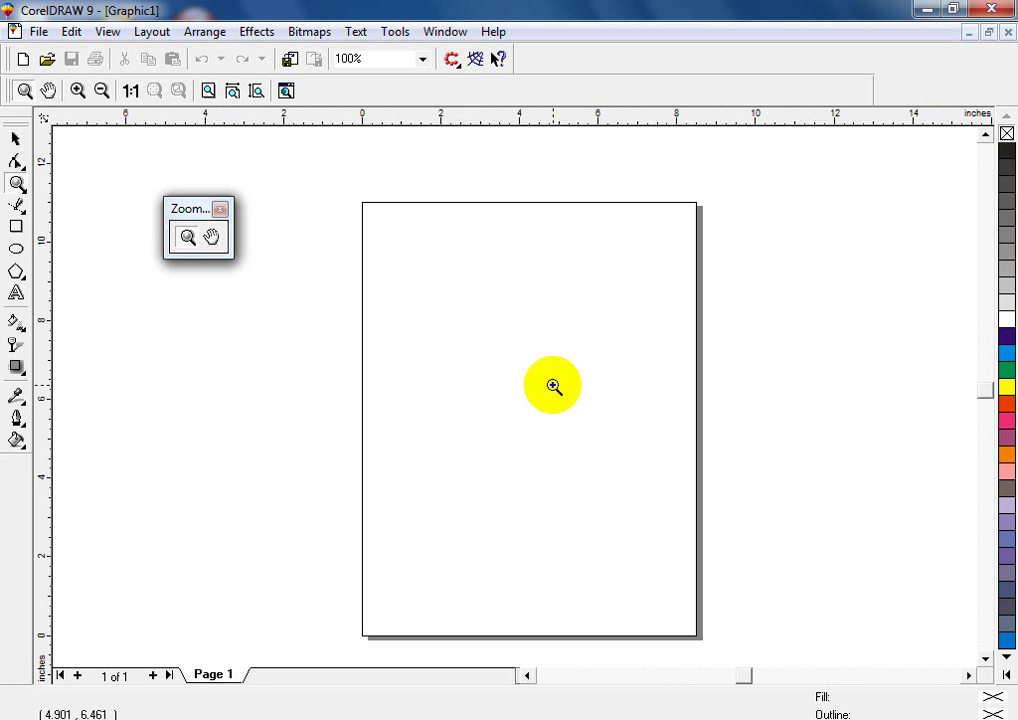
{"action": "left_click", "coordinate": [100, 93]}
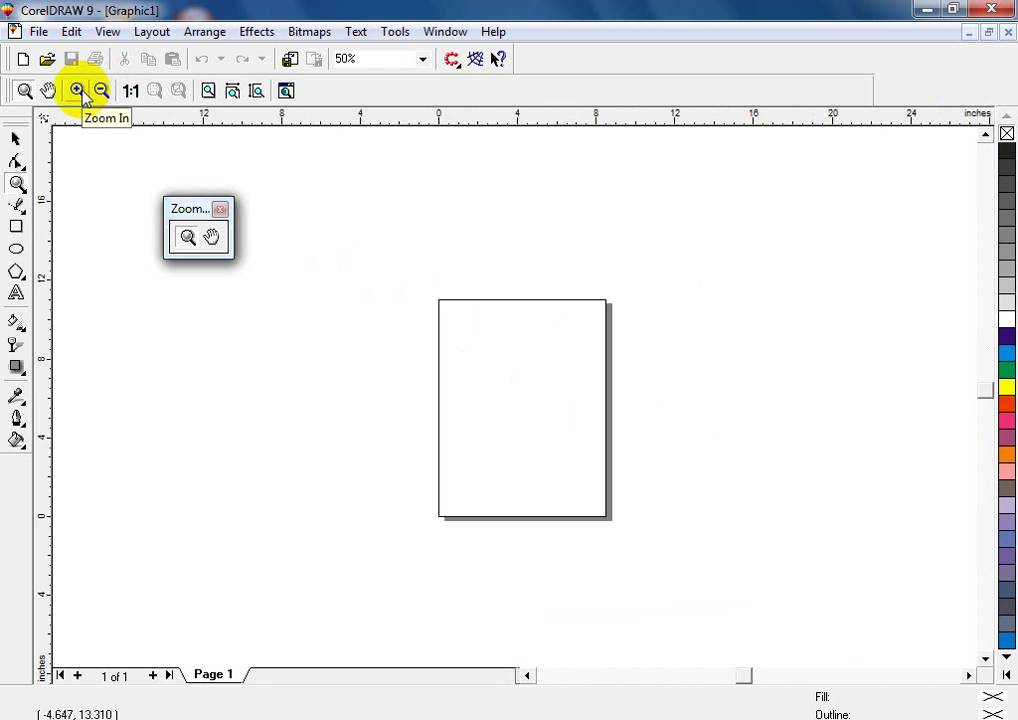
{"action": "left_click", "coordinate": [78, 91]}
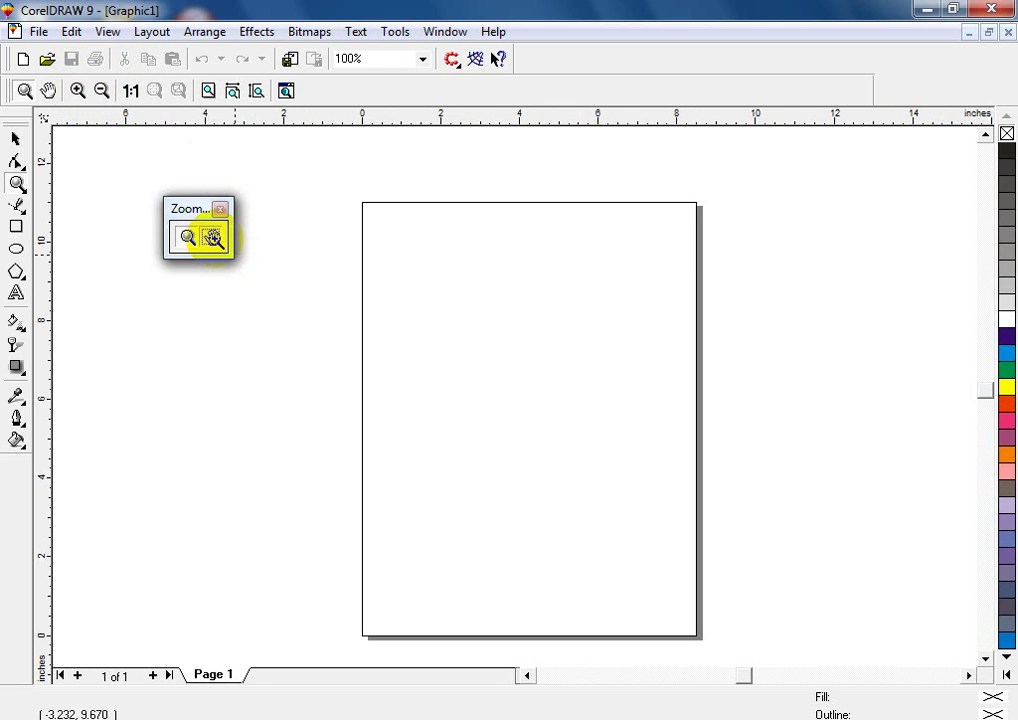
Step: Pan the page slightly with the Hand tool and close the floating zoom tools
{"action": "left_click", "coordinate": [212, 237]}
{"action": "left_click_drag", "start_coordinate": [563, 361], "coordinate": [521, 345]}
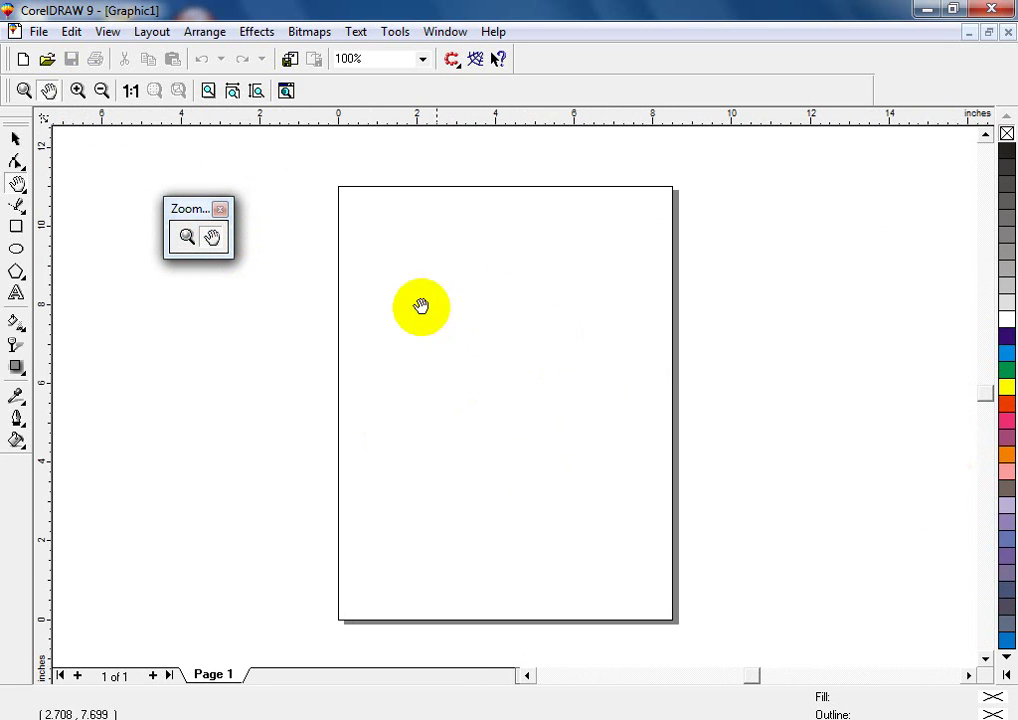
{"action": "left_click", "coordinate": [221, 211]}
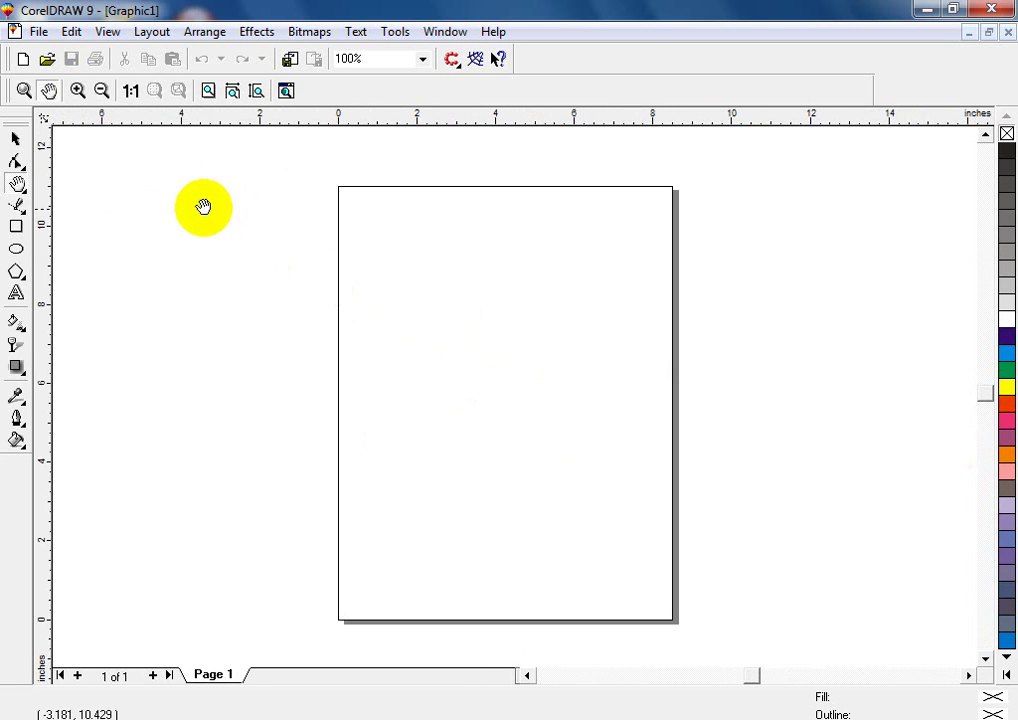
Step: Draw a rectangle in the middle of the page and set its width and height to 5.0 inches
{"action": "left_click", "coordinate": [17, 226]}
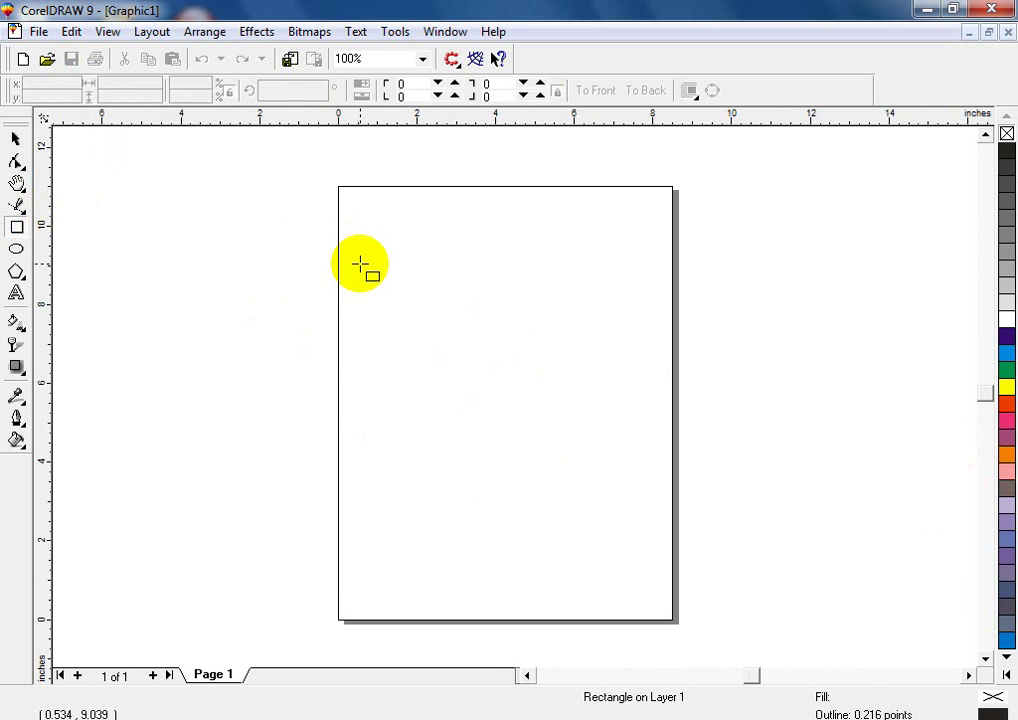
{"action": "mouse_move", "coordinate": [360, 264]}
{"action": "left_mouse_down"}
{"action": "mouse_move", "coordinate": [459, 407]}
{"action": "mouse_move", "coordinate": [579, 466]}
{"action": "mouse_move", "coordinate": [622, 467]}
{"action": "left_mouse_up"}
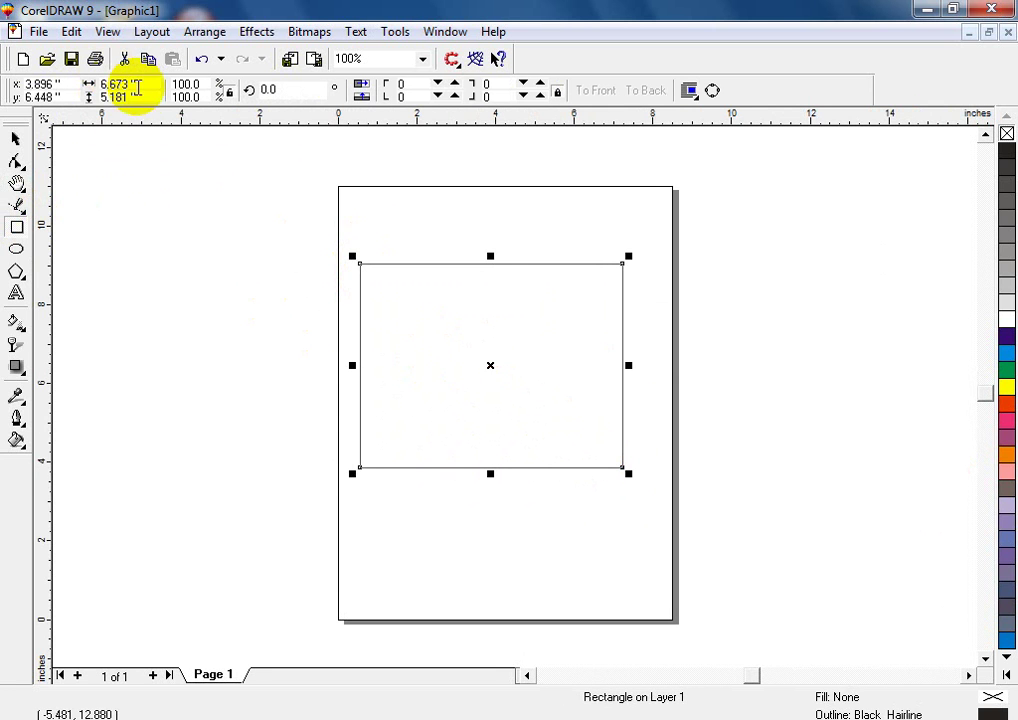
{"action": "left_click_drag", "start_coordinate": [150, 86], "coordinate": [114, 86]}
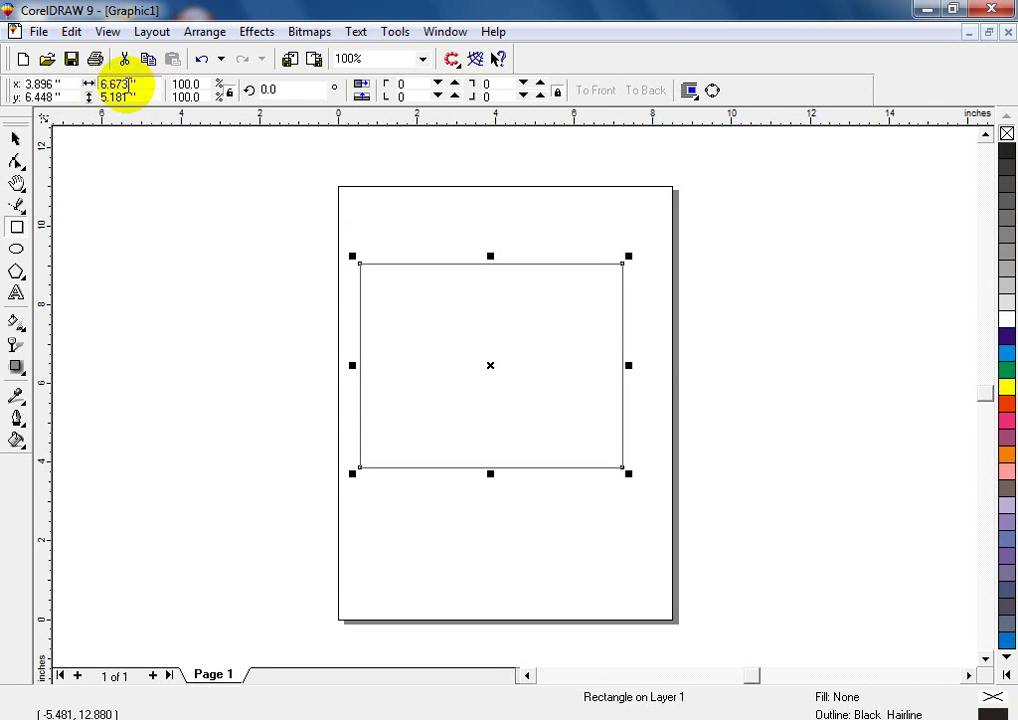
{"action": "left_click_drag", "start_coordinate": [136, 84], "coordinate": [100, 85]}
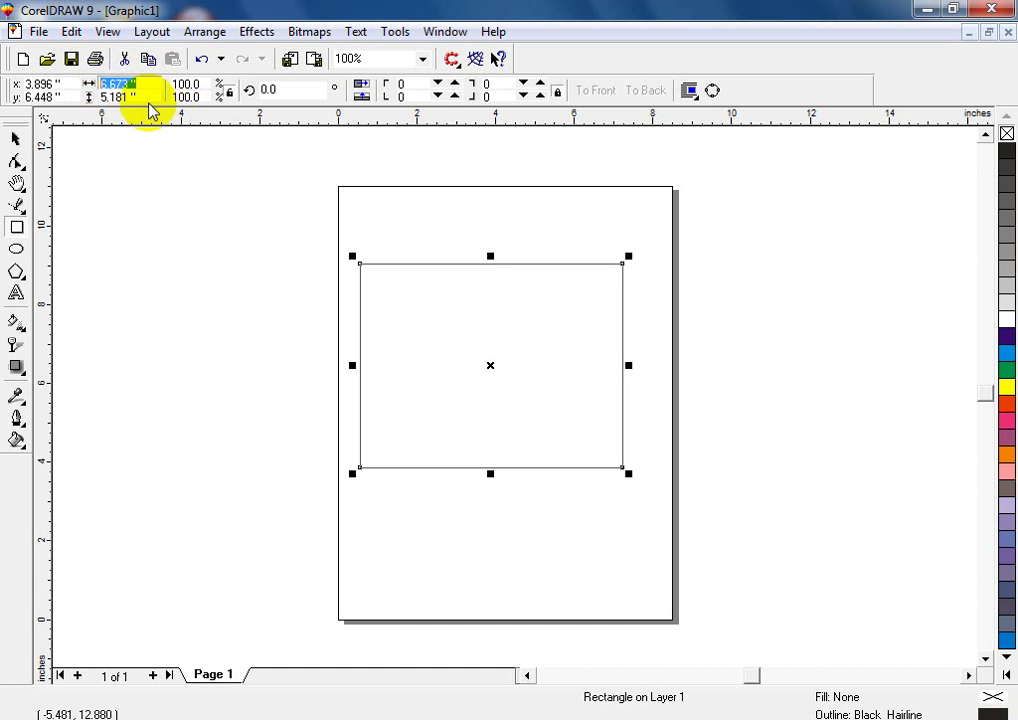
{"action": "type", "text": "5.0"}
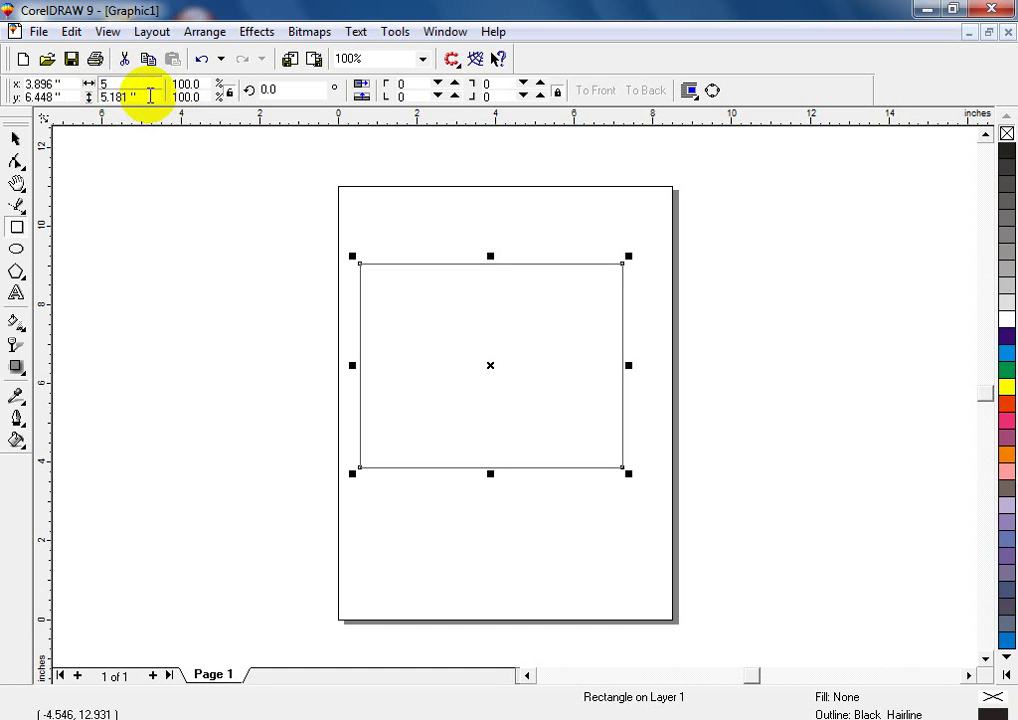
{"action": "key", "text": "Tab"}
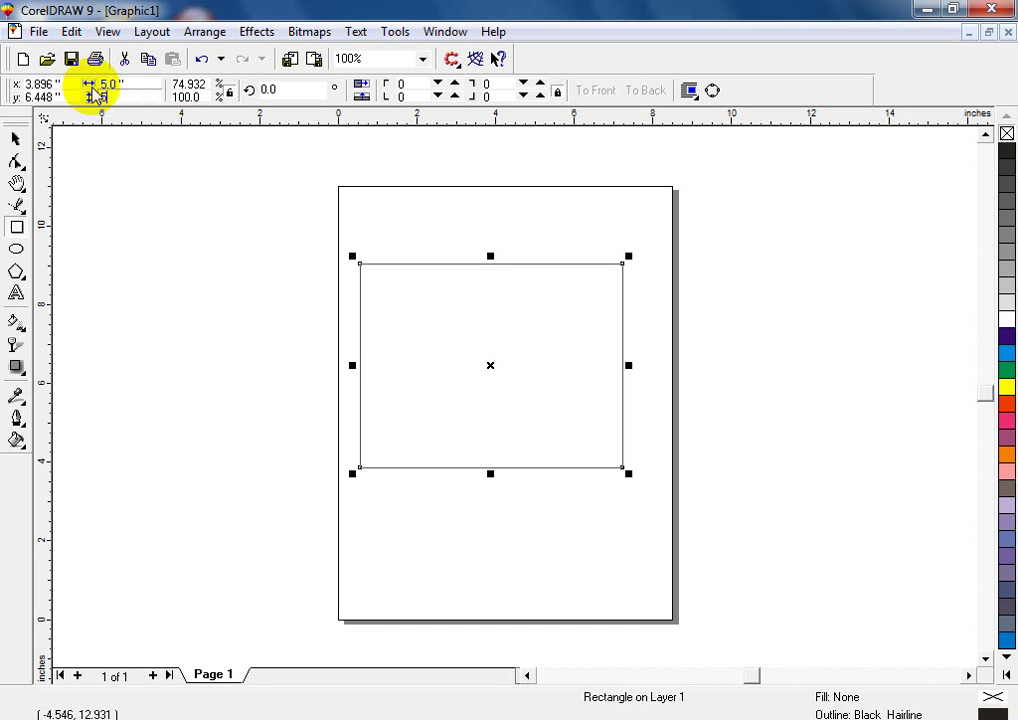
{"action": "type", "text": "5."}
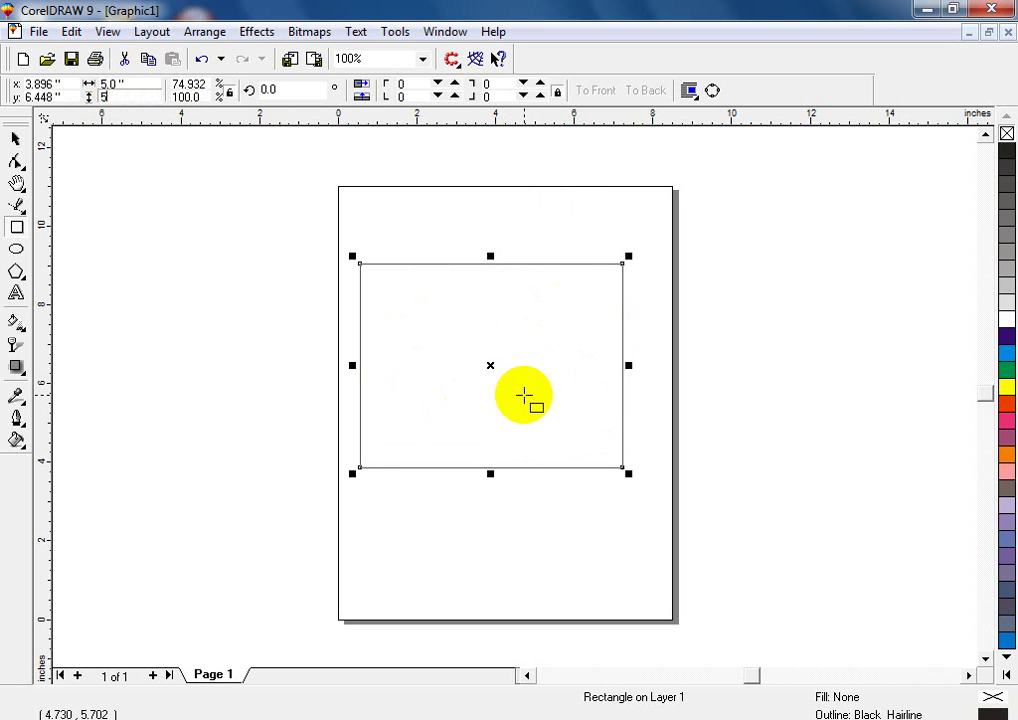
{"action": "key", "text": "Return"}
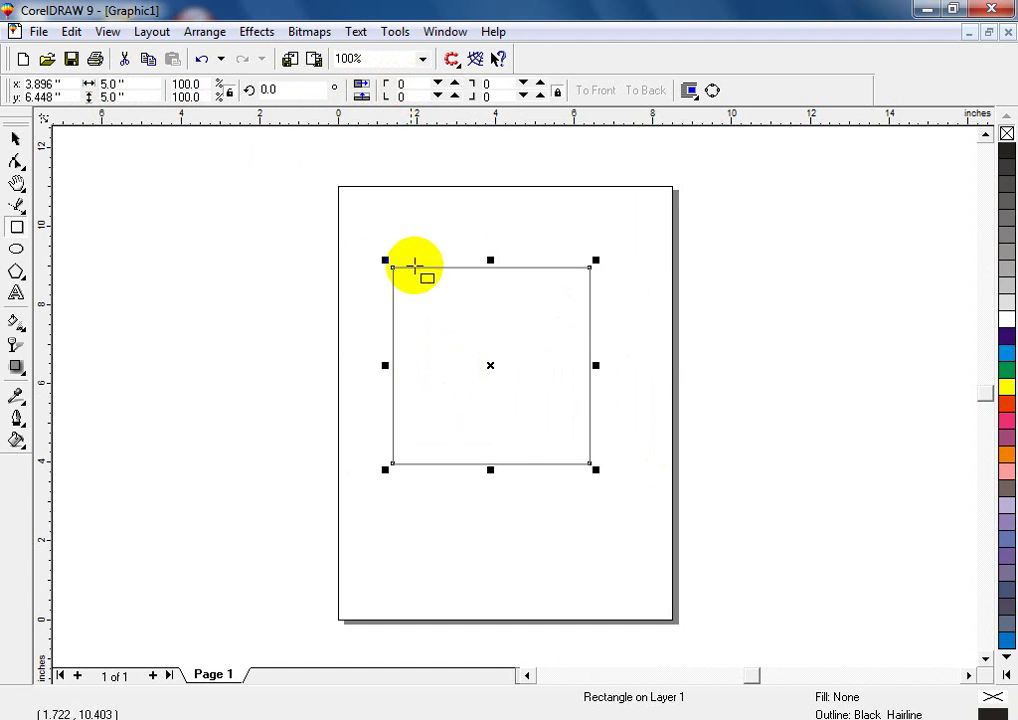
Step: Round all four corners of the square and set their roundness to 18
{"action": "mouse_move", "coordinate": [394, 268]}
{"action": "left_mouse_down"}
{"action": "mouse_move", "coordinate": [402, 282]}
{"action": "mouse_move", "coordinate": [395, 270]}
{"action": "left_mouse_up"}
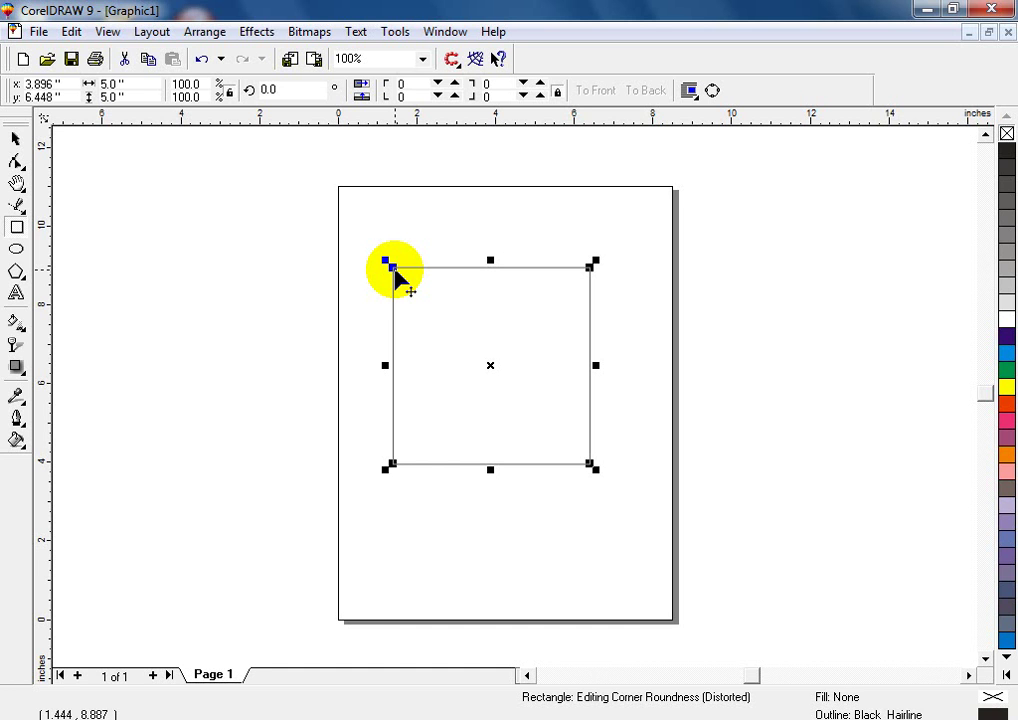
{"action": "mouse_move", "coordinate": [394, 268]}
{"action": "left_mouse_down"}
{"action": "mouse_move", "coordinate": [455, 280]}
{"action": "mouse_move", "coordinate": [409, 281]}
{"action": "left_mouse_up"}
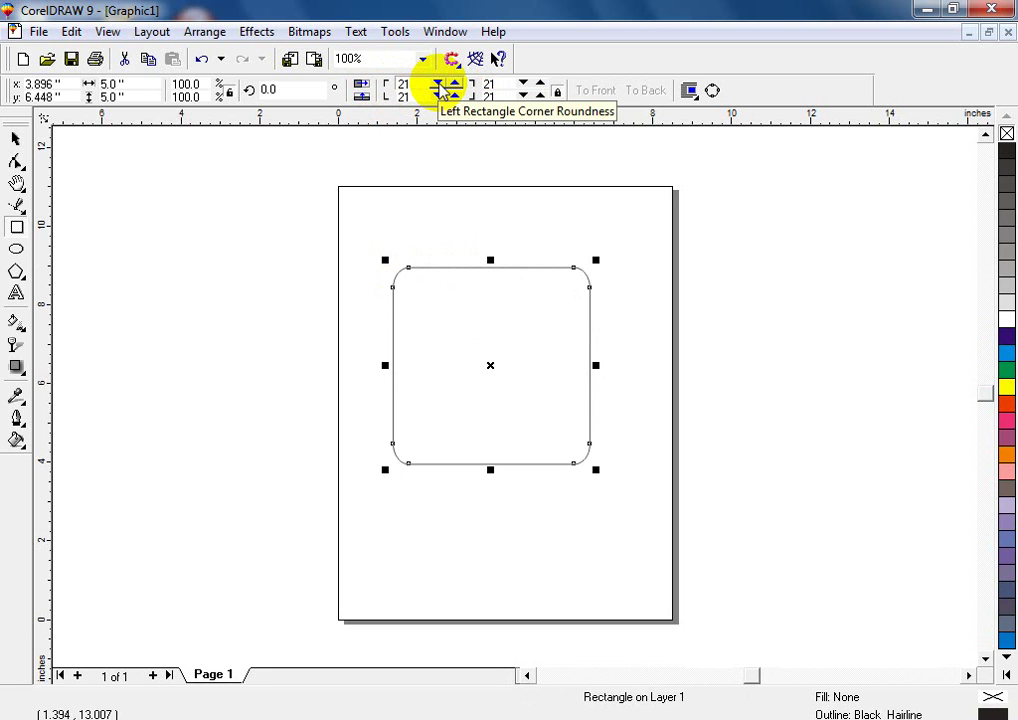
{"action": "left_click", "coordinate": [438, 85]}
{"action": "left_click", "coordinate": [438, 85]}
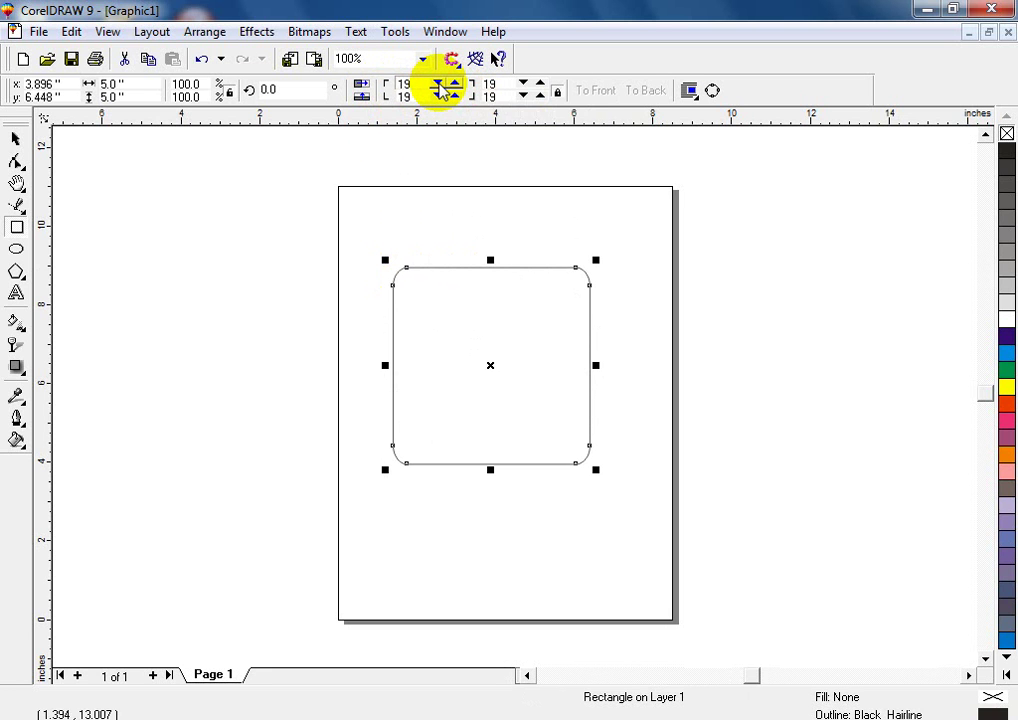
{"action": "left_click", "coordinate": [438, 85]}
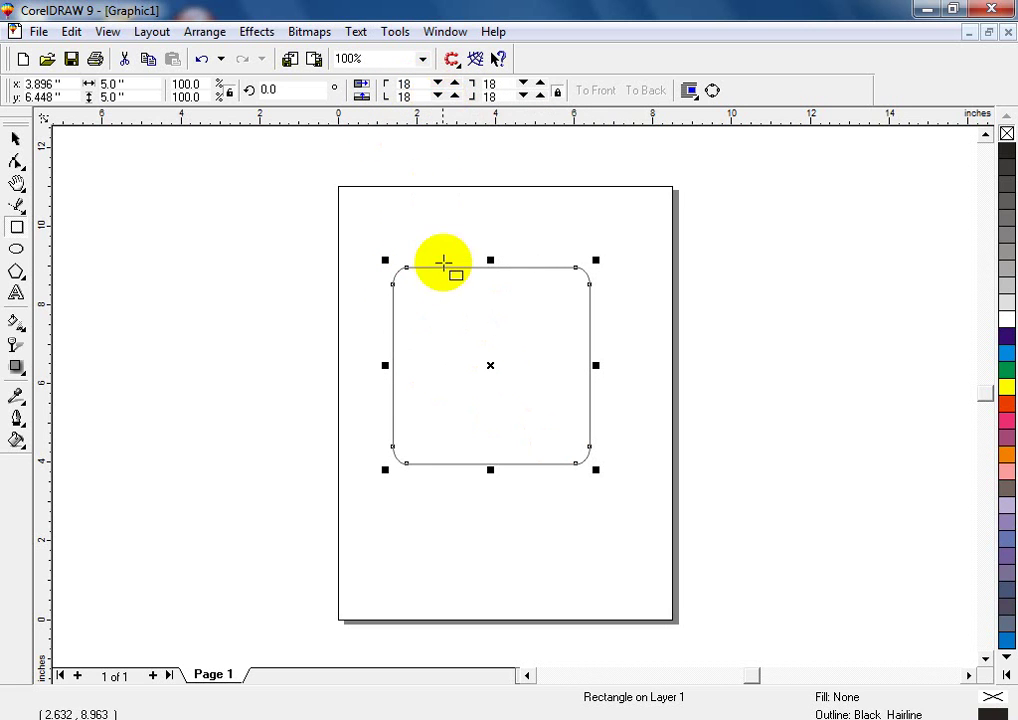
Step: Enlarge the rounded square to about 5.85 inches wide and 5.79 inches high
{"action": "left_click_drag", "start_coordinate": [598, 262], "coordinate": [598, 262]}
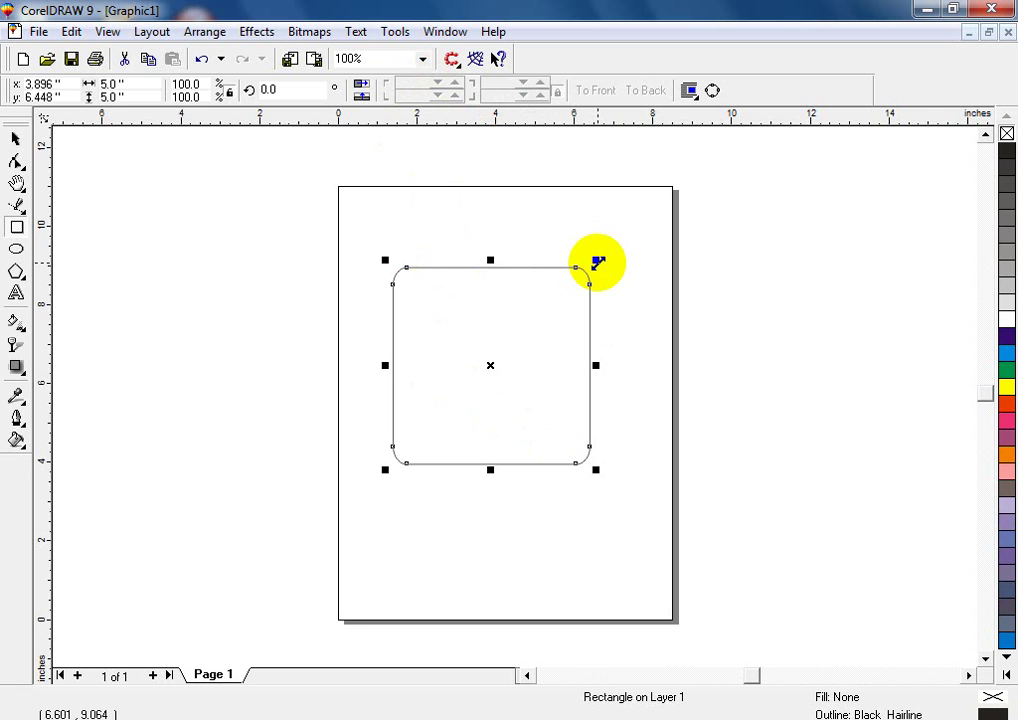
{"action": "left_click_drag", "start_coordinate": [598, 262], "coordinate": [651, 229]}
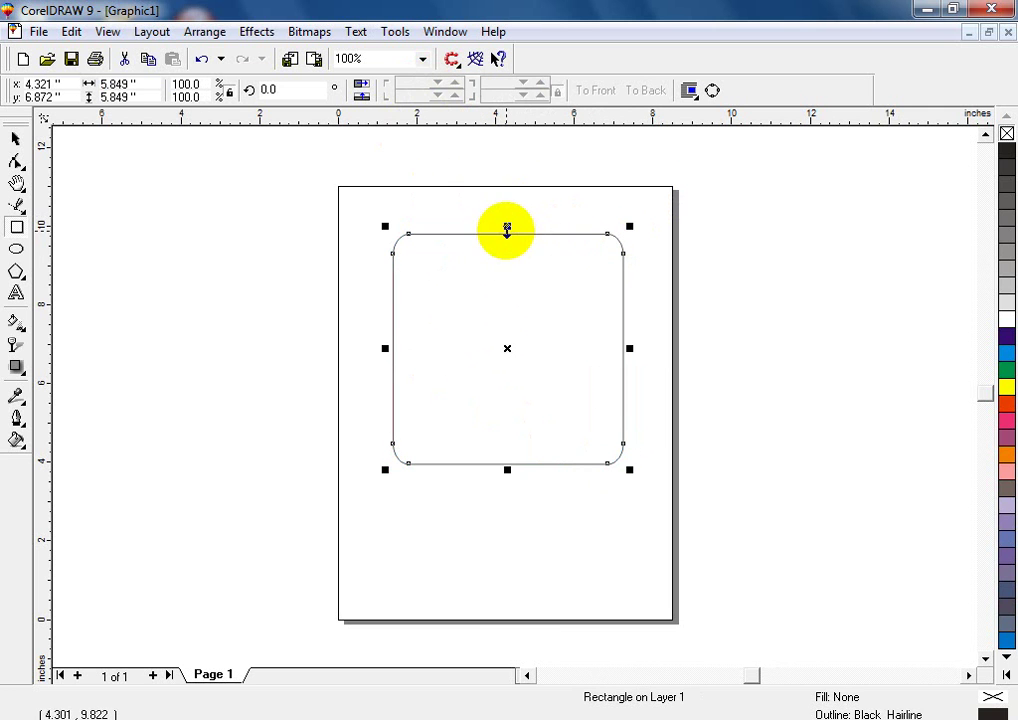
{"action": "mouse_move", "coordinate": [506, 233]}
{"action": "left_mouse_down"}
{"action": "mouse_move", "coordinate": [520, 204]}
{"action": "mouse_move", "coordinate": [508, 241]}
{"action": "left_mouse_up"}
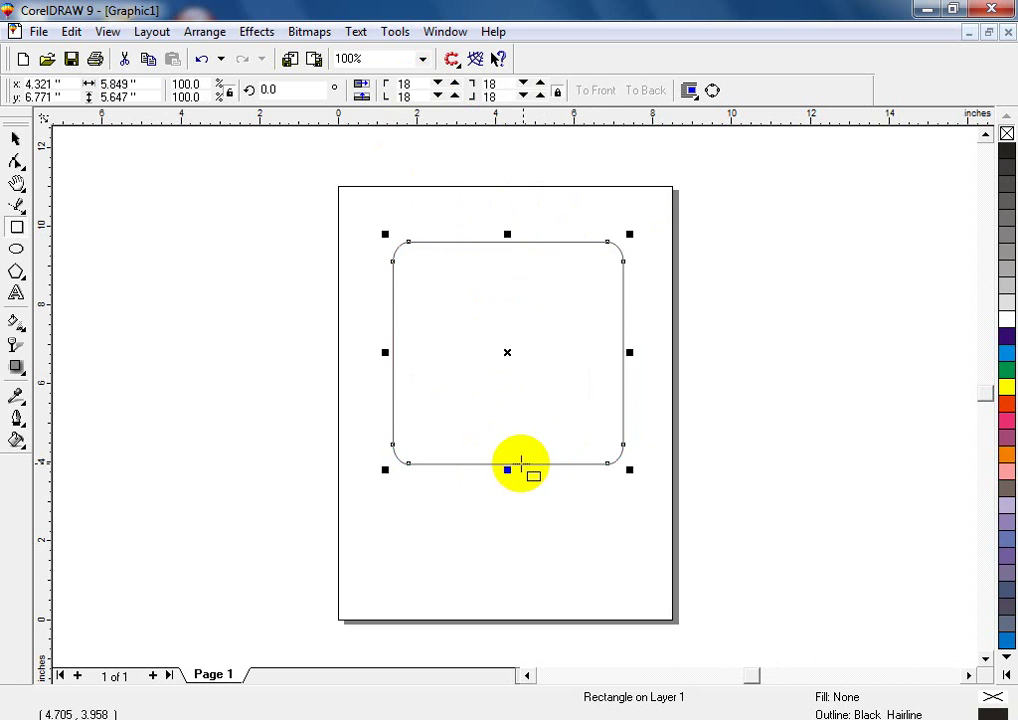
{"action": "mouse_move", "coordinate": [507, 469]}
{"action": "left_mouse_down"}
{"action": "mouse_move", "coordinate": [509, 500]}
{"action": "mouse_move", "coordinate": [507, 476]}
{"action": "left_mouse_up"}
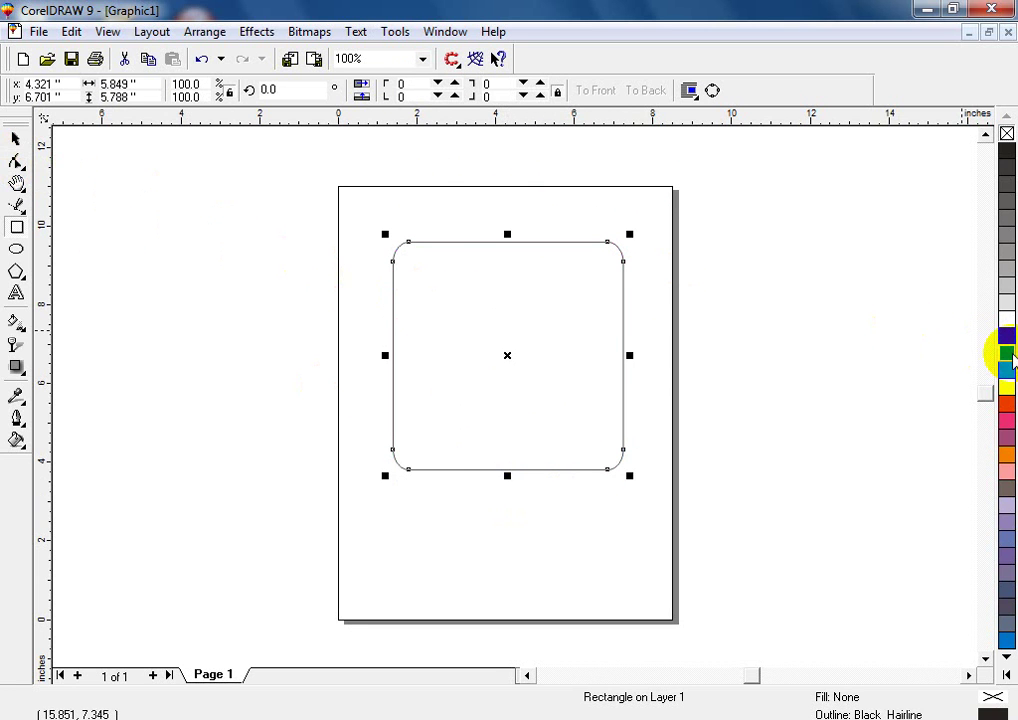
Step: Try green and magenta fills on the rounded rectangle, finishing with a yellow fill
{"action": "left_click", "coordinate": [14, 138]}
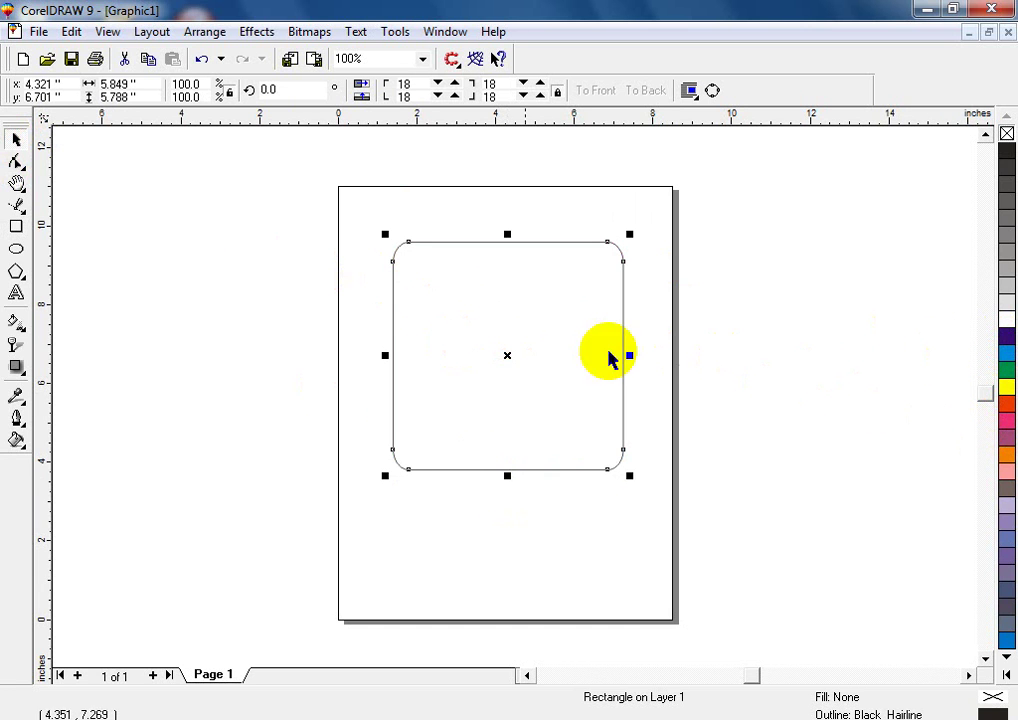
{"action": "left_click", "coordinate": [1007, 371]}
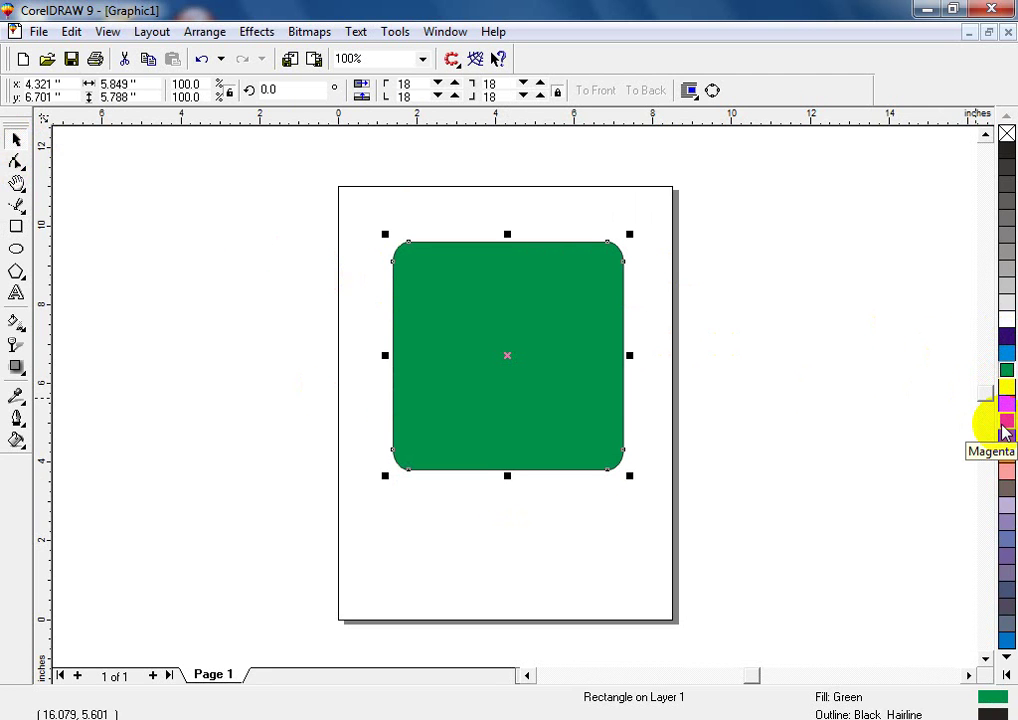
{"action": "left_click", "coordinate": [1004, 424]}
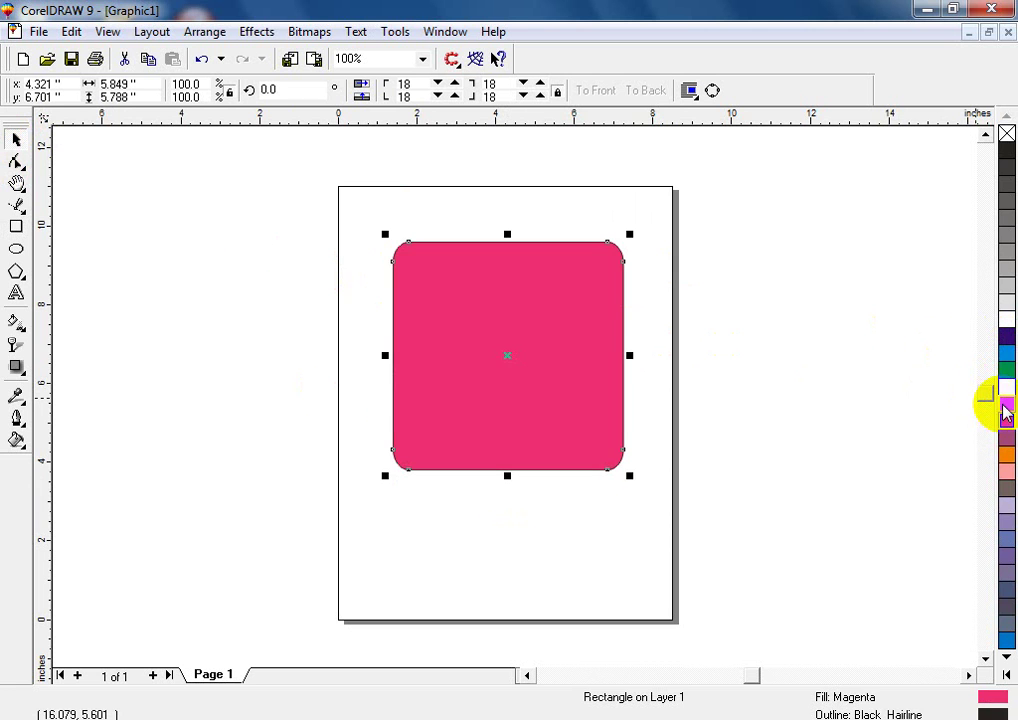
{"action": "left_click", "coordinate": [1005, 403]}
{"action": "left_click", "coordinate": [1006, 392]}
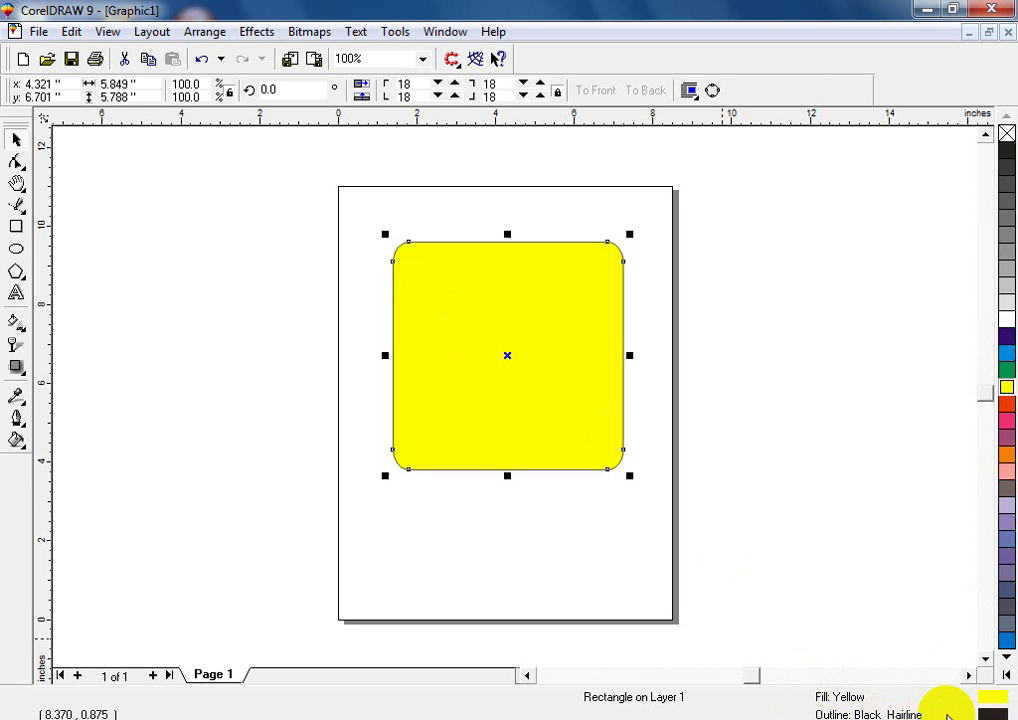
Step: Draw an ellipse about 5.36 by 4.52 inches left of the yellow rectangle and open it into a pie from 90 to about 44.6 degrees
{"action": "left_click", "coordinate": [16, 249]}
{"action": "left_click_drag", "start_coordinate": [159, 270], "coordinate": [341, 420]}
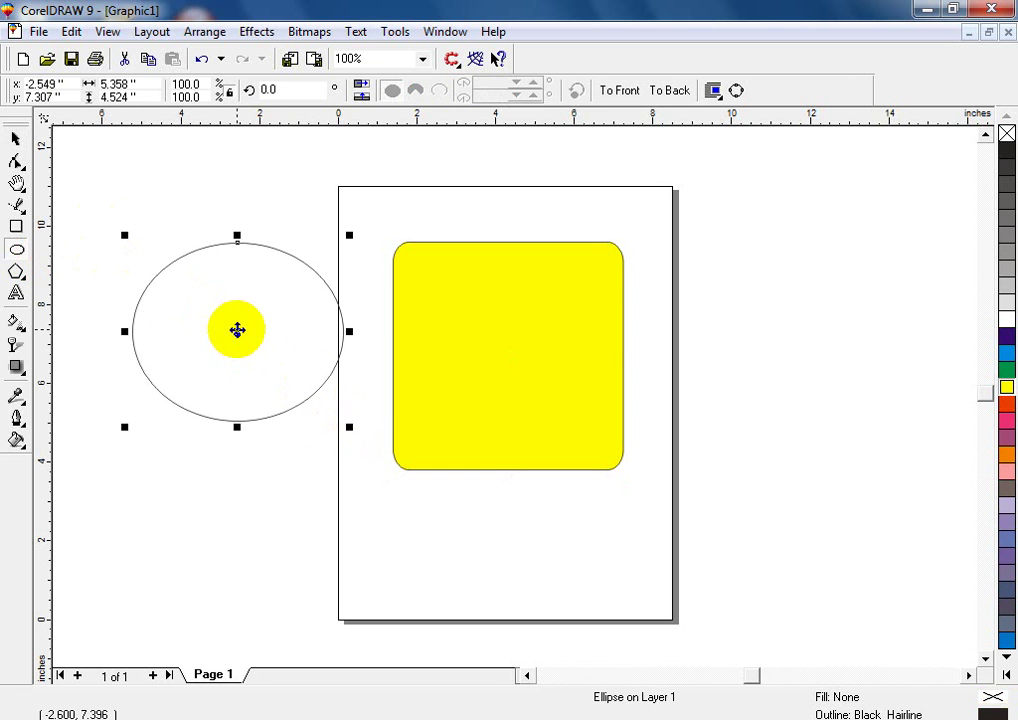
{"action": "left_click", "coordinate": [237, 239]}
{"action": "mouse_move", "coordinate": [239, 244]}
{"action": "left_mouse_down"}
{"action": "mouse_move", "coordinate": [294, 286]}
{"action": "mouse_move", "coordinate": [312, 271]}
{"action": "mouse_move", "coordinate": [229, 240]}
{"action": "mouse_move", "coordinate": [243, 261]}
{"action": "left_mouse_up"}
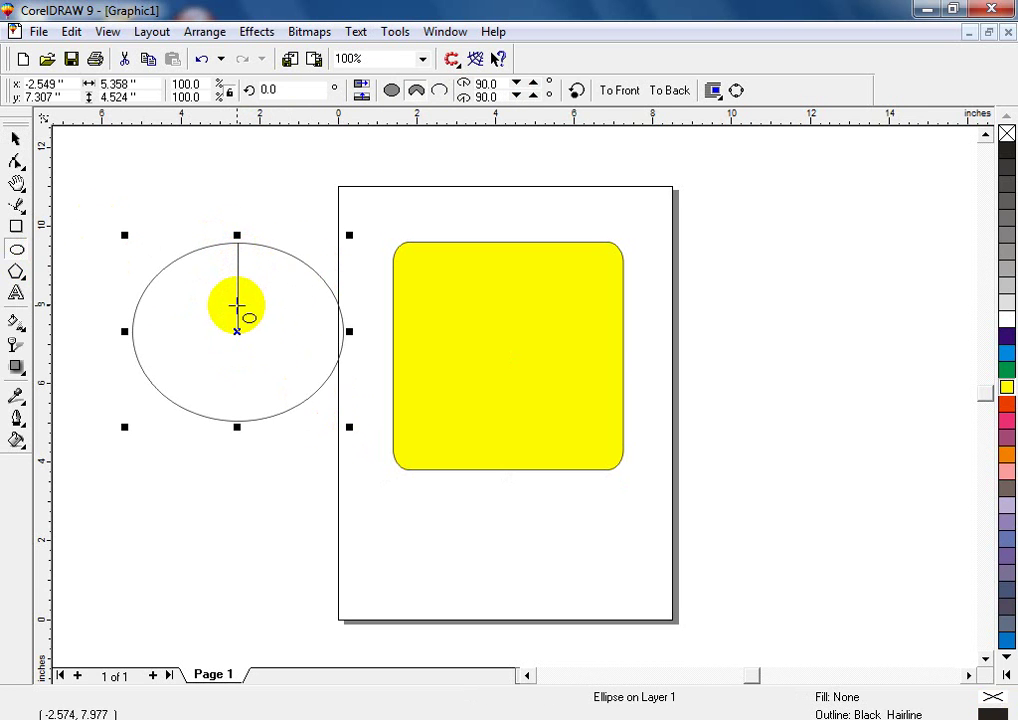
{"action": "key", "text": "ctrl+z"}
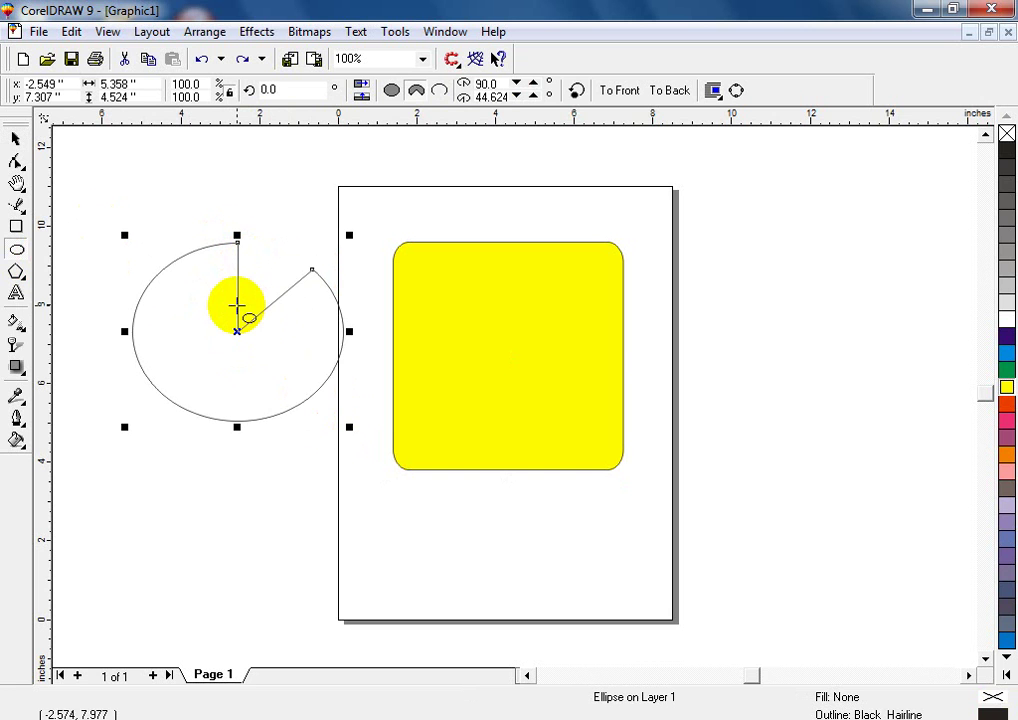
Step: Restore the pie shape to a full ellipse and set its width and height to 5 inches each
{"action": "key", "text": "ctrl+shift+z"}
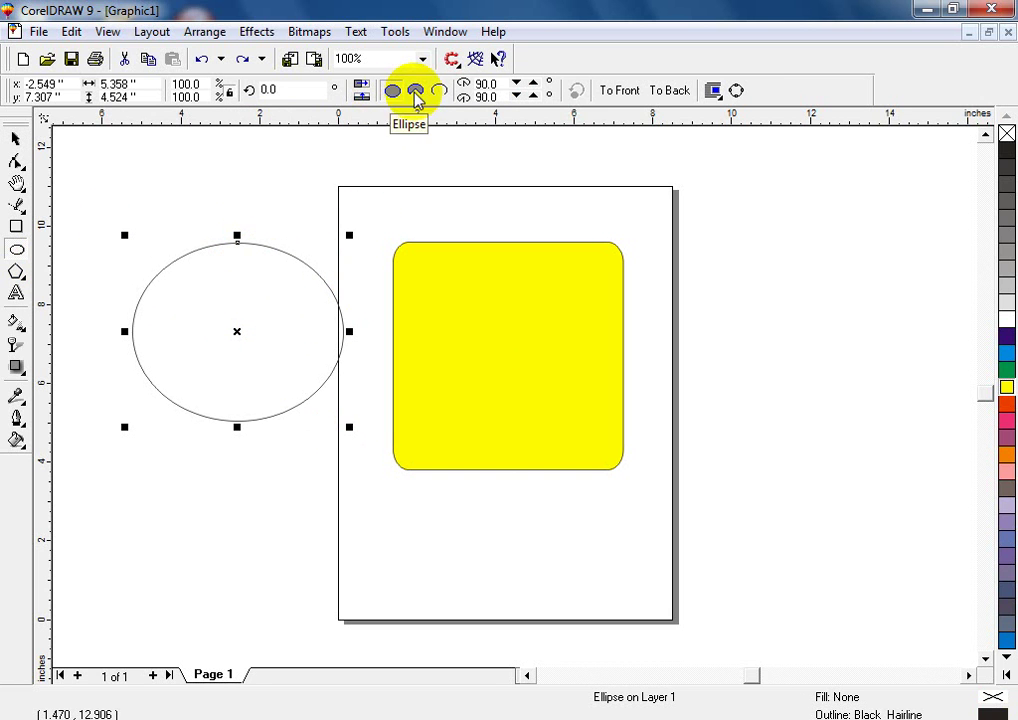
{"action": "left_click_drag", "start_coordinate": [145, 86], "coordinate": [80, 87]}
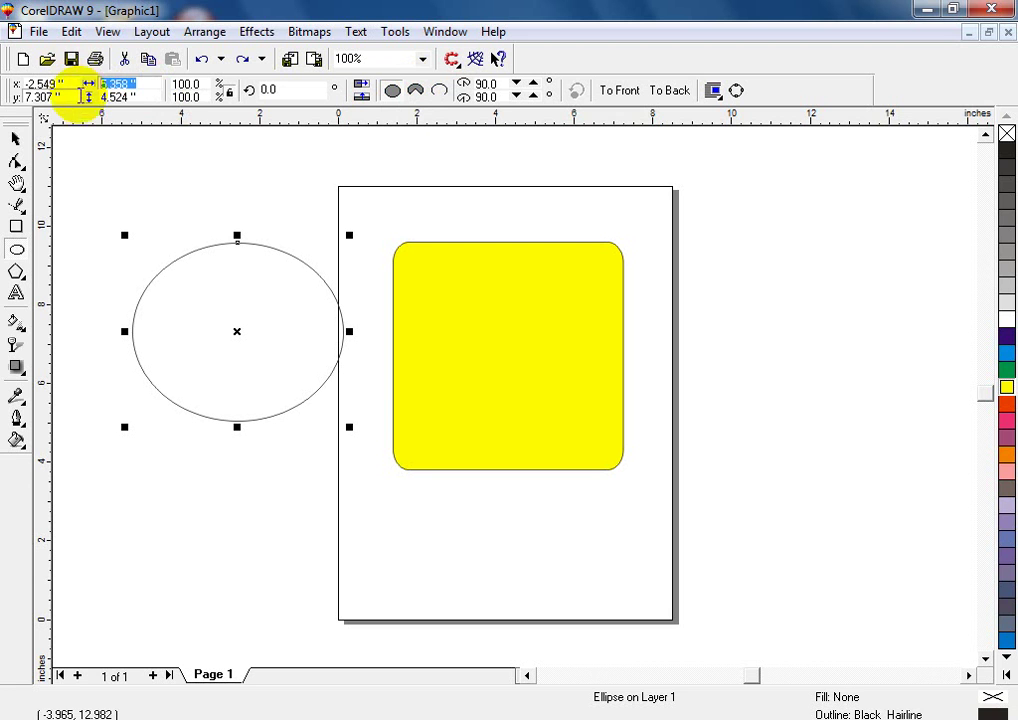
{"action": "type", "text": "5"}
{"action": "key", "text": "Tab"}
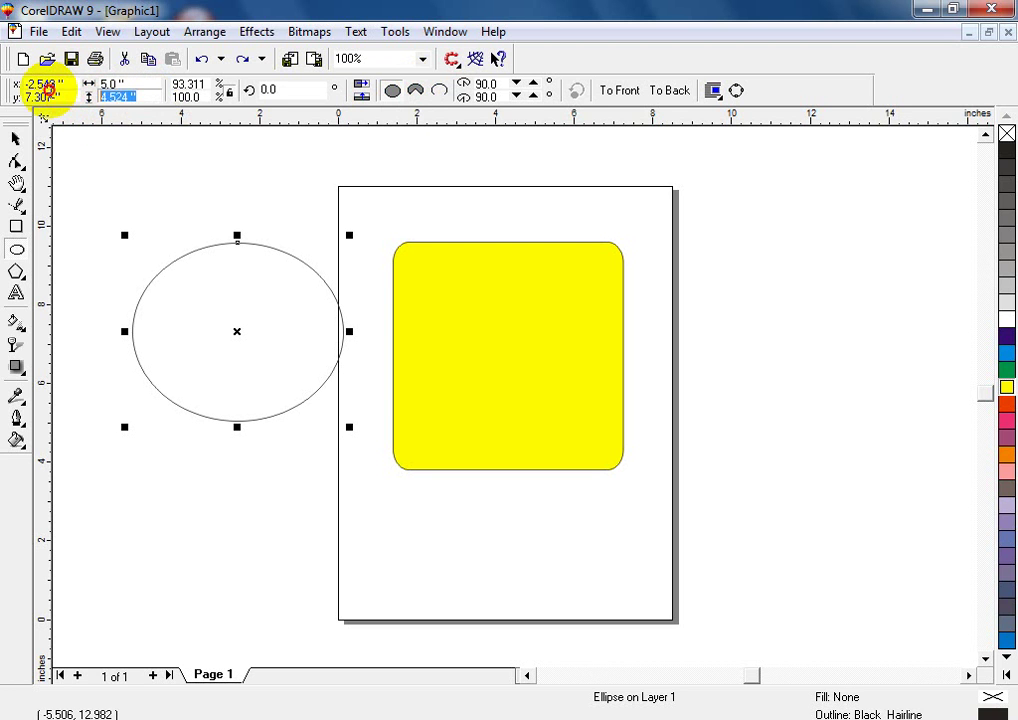
{"action": "type", "text": "5"}
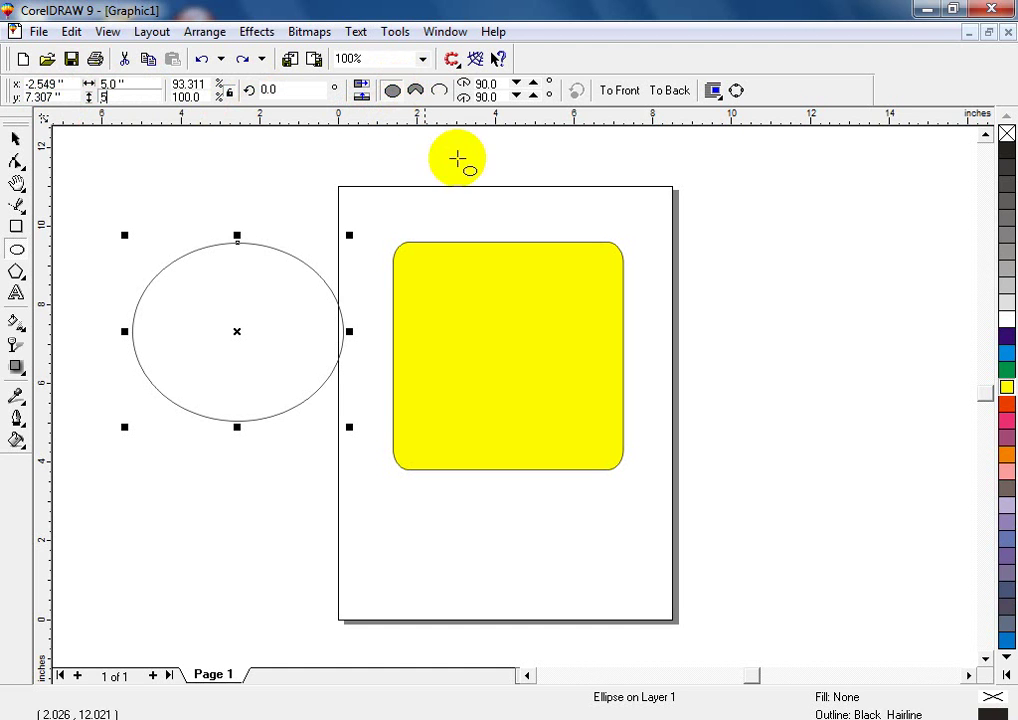
Step: Convert the circle to a pie from 0 to 270 degrees, switch it to an open arc, and apply a magenta fill
{"action": "left_click", "coordinate": [415, 92]}
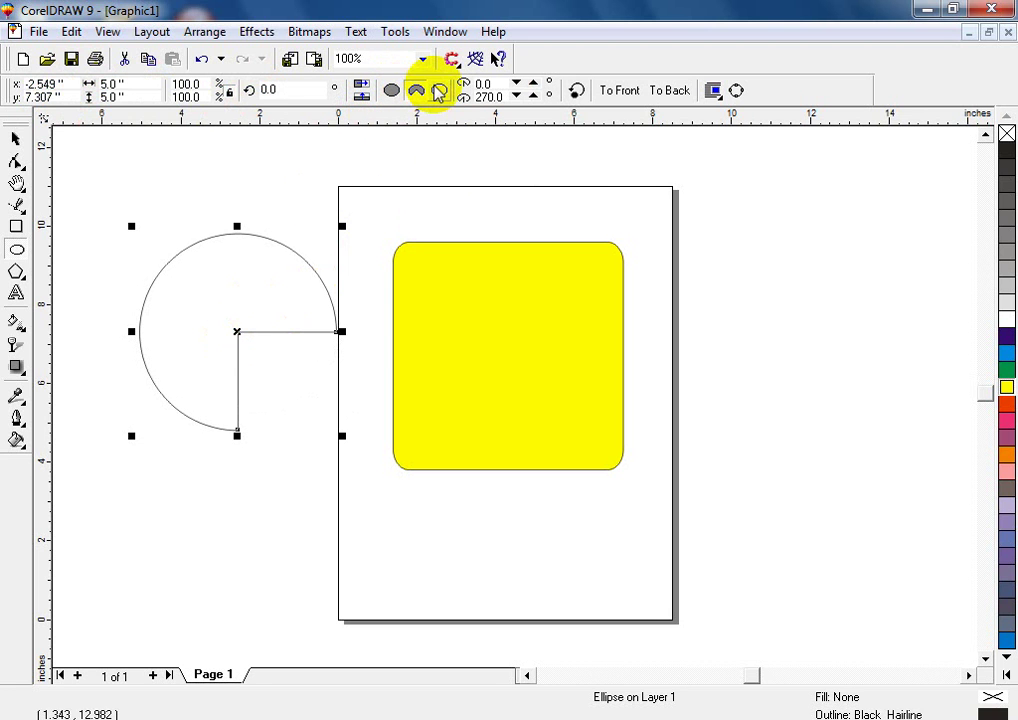
{"action": "left_click", "coordinate": [440, 92]}
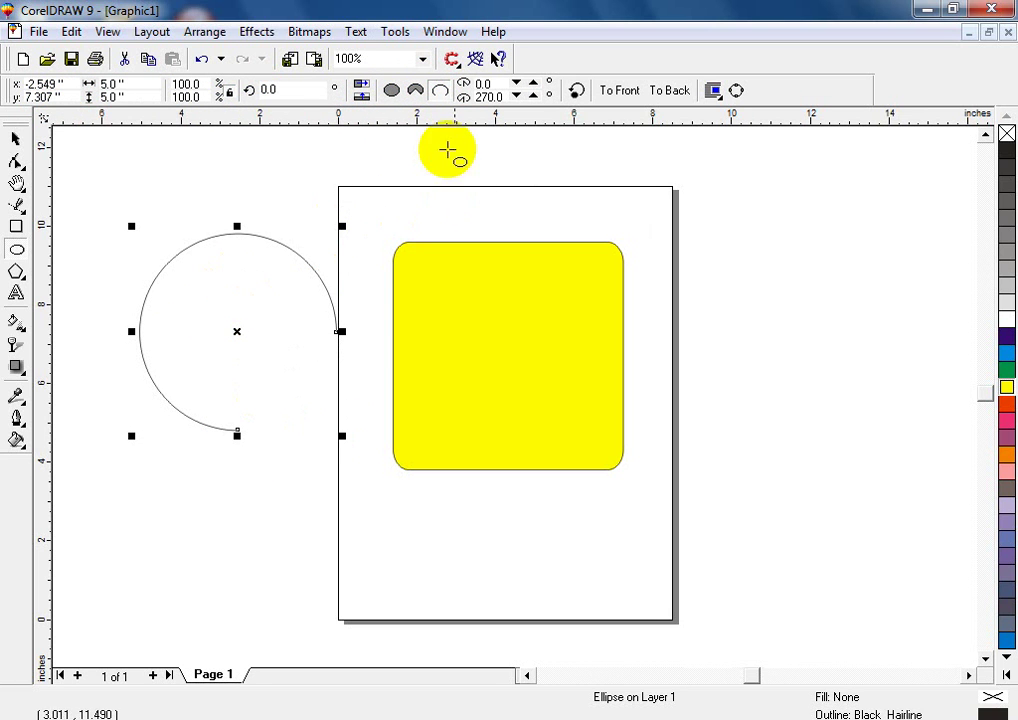
{"action": "left_click", "coordinate": [1005, 419]}
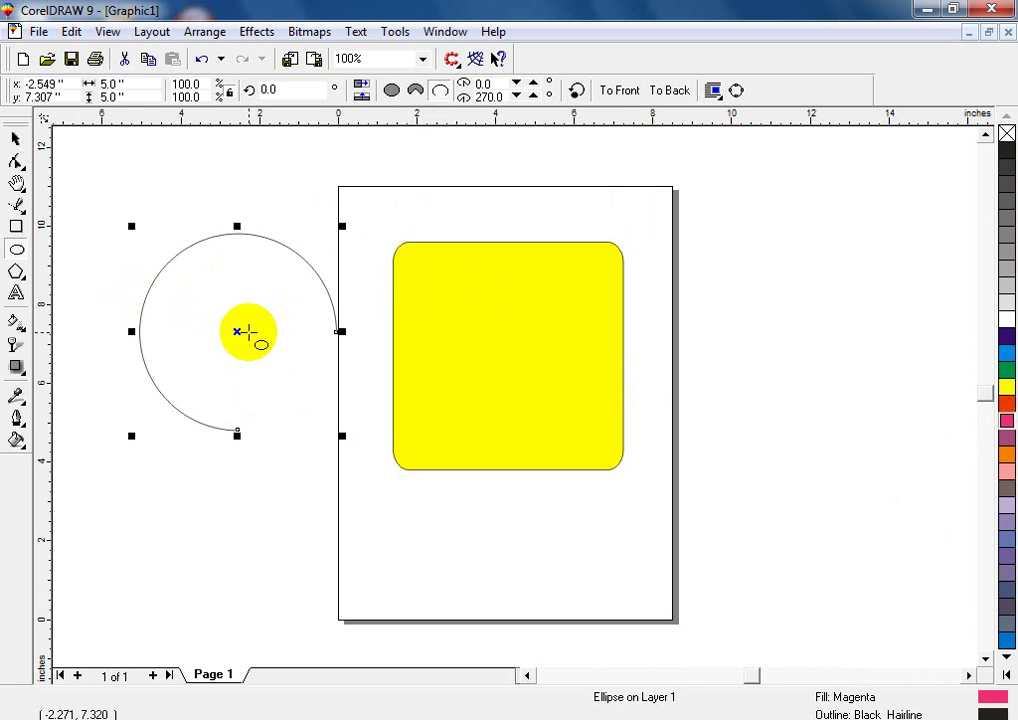
Step: Change the magenta-filled arc to a pie and then to a full circle
{"action": "left_click", "coordinate": [421, 92]}
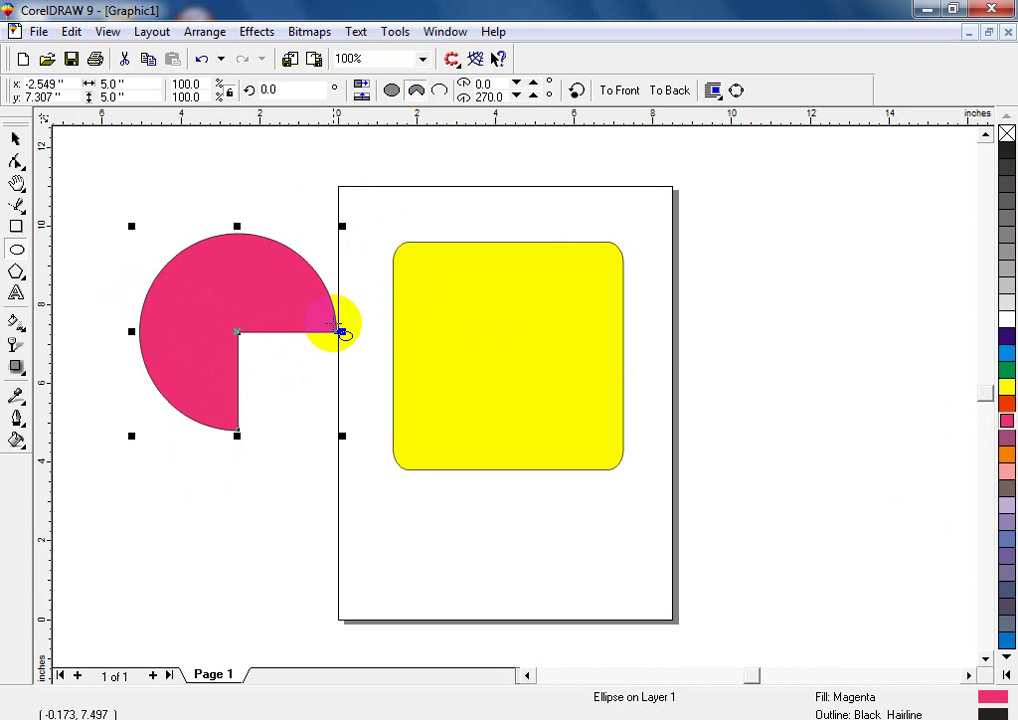
{"action": "left_click", "coordinate": [392, 91]}
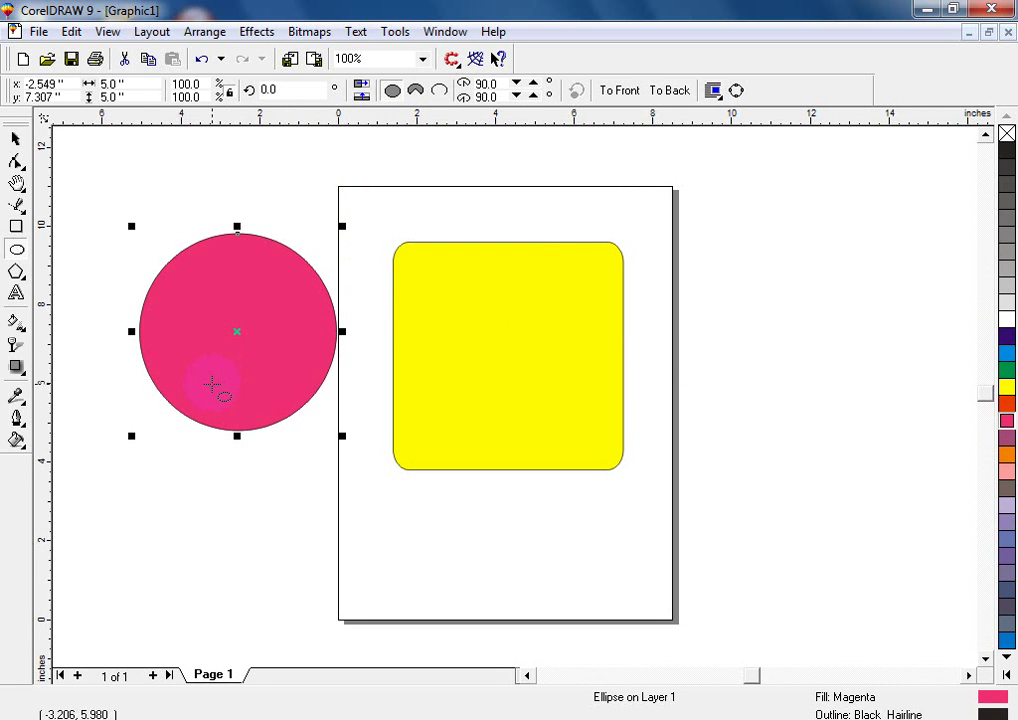
{"action": "left_click", "coordinate": [146, 347]}
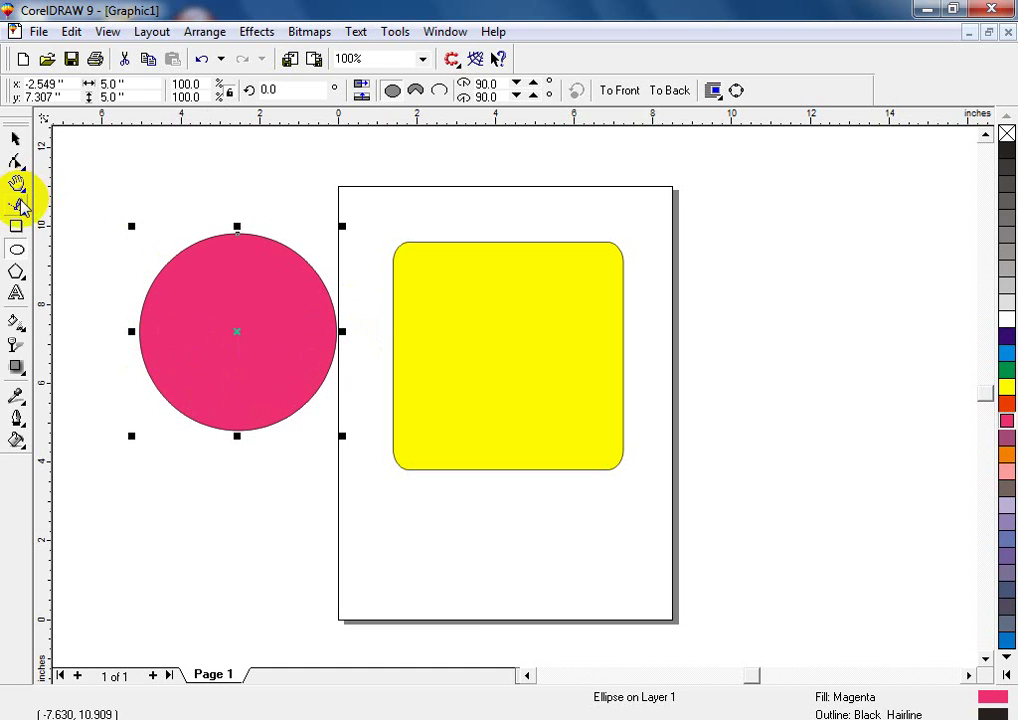
{"action": "left_click", "coordinate": [17, 250]}
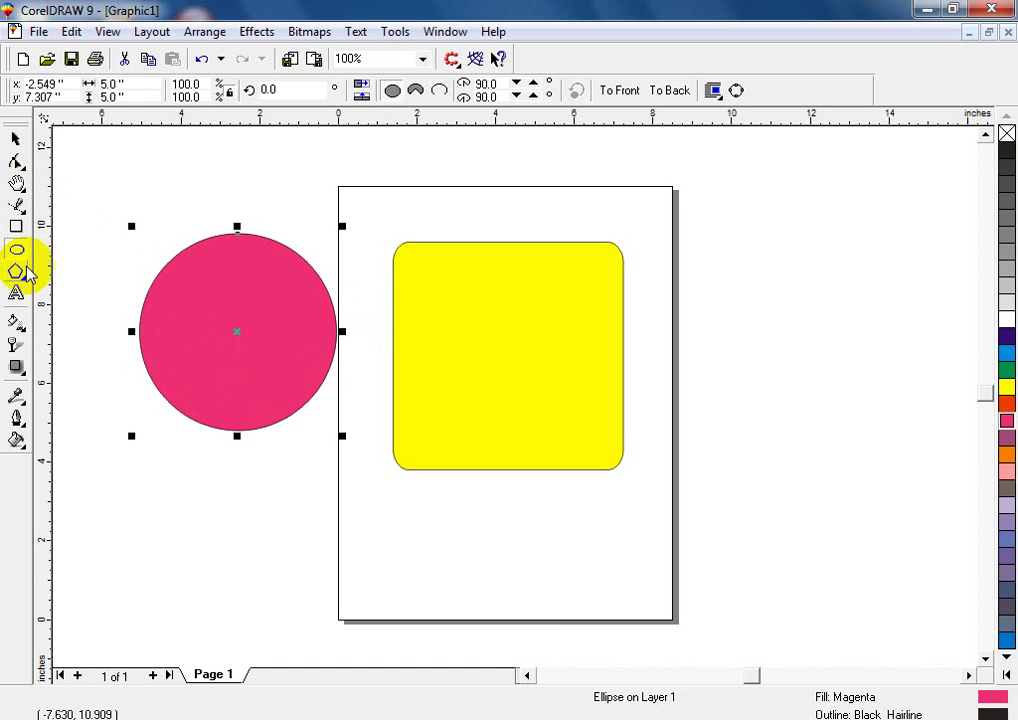